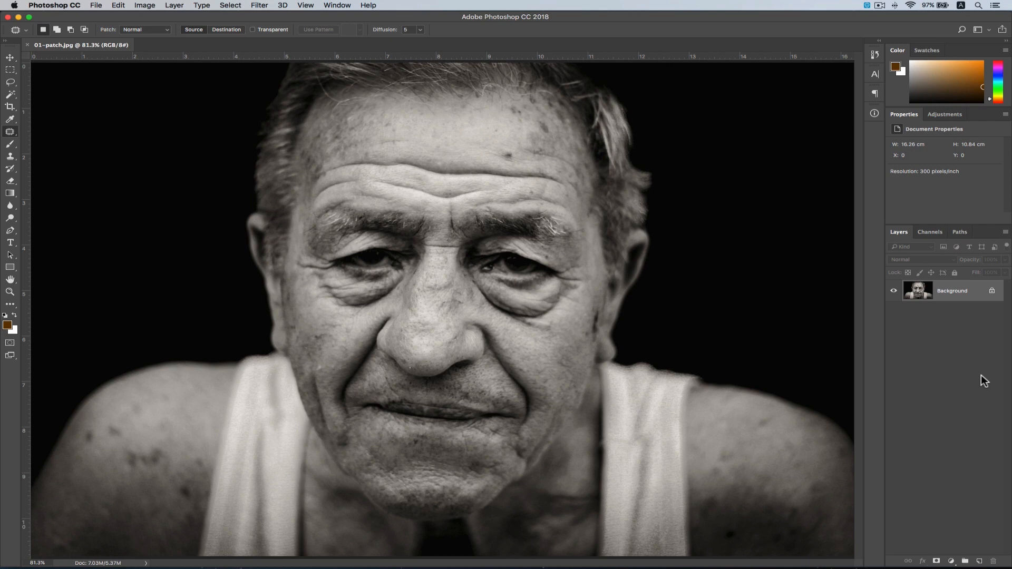
With the Patch tool, replace the middle of the upper forehead wrinkle with smooth skin from just above it.
mouse_move(10, 132)
left_mouse_down()
mouse_move(72, 136)
mouse_move(72, 149)
left_mouse_up()
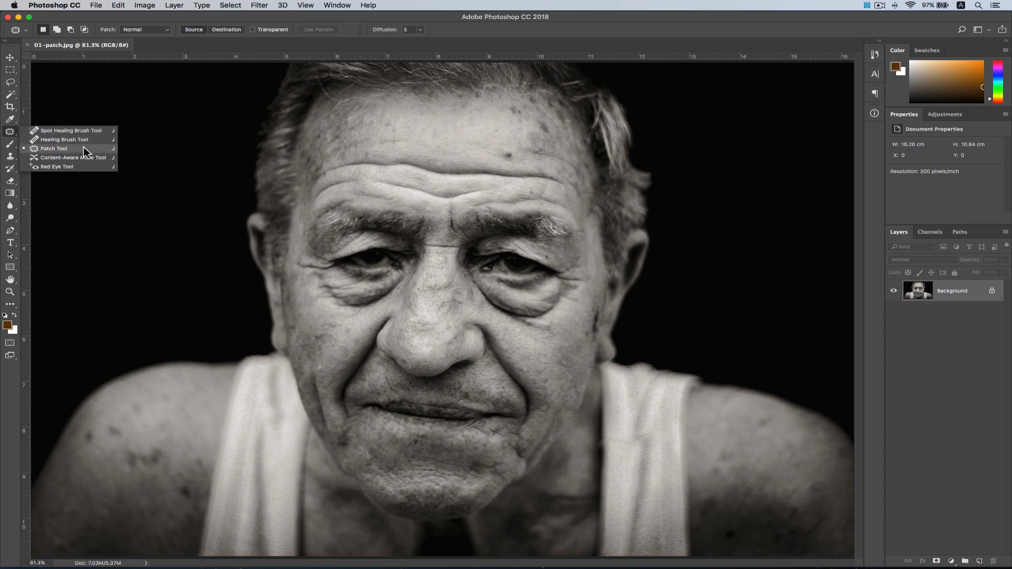
left_click(83, 148)
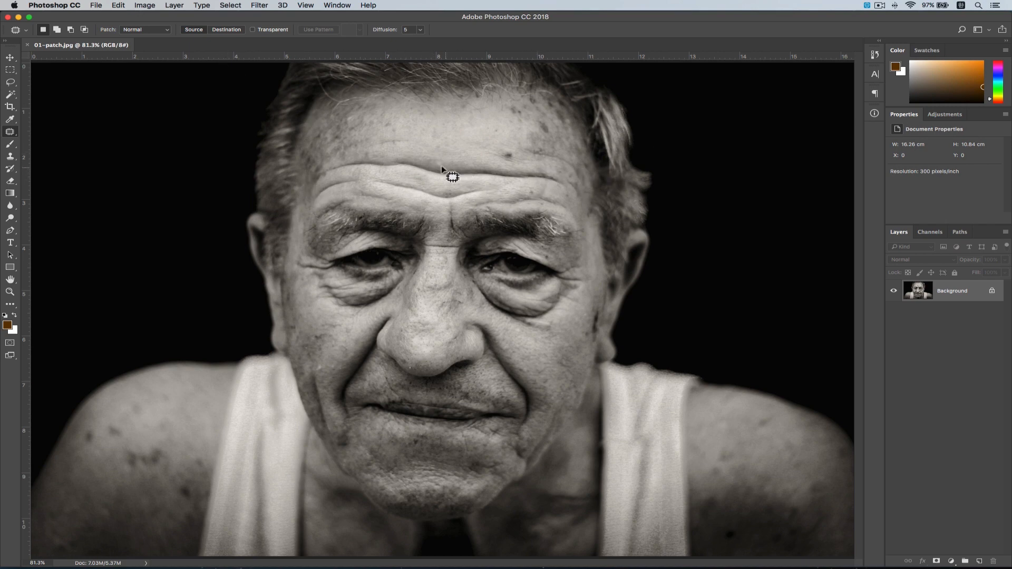
mouse_move(435, 163)
left_mouse_down()
mouse_move(397, 155)
mouse_move(395, 168)
mouse_move(442, 169)
left_mouse_up()
left_click_drag(430, 171, 441, 132)
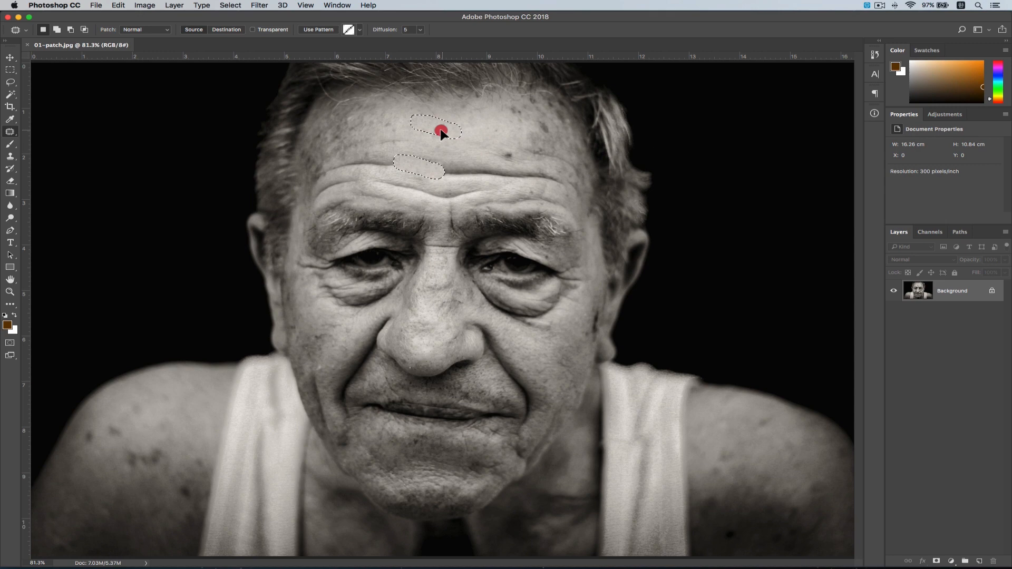
mouse_move(441, 132)
left_mouse_down()
mouse_move(425, 174)
mouse_move(455, 130)
left_mouse_up()
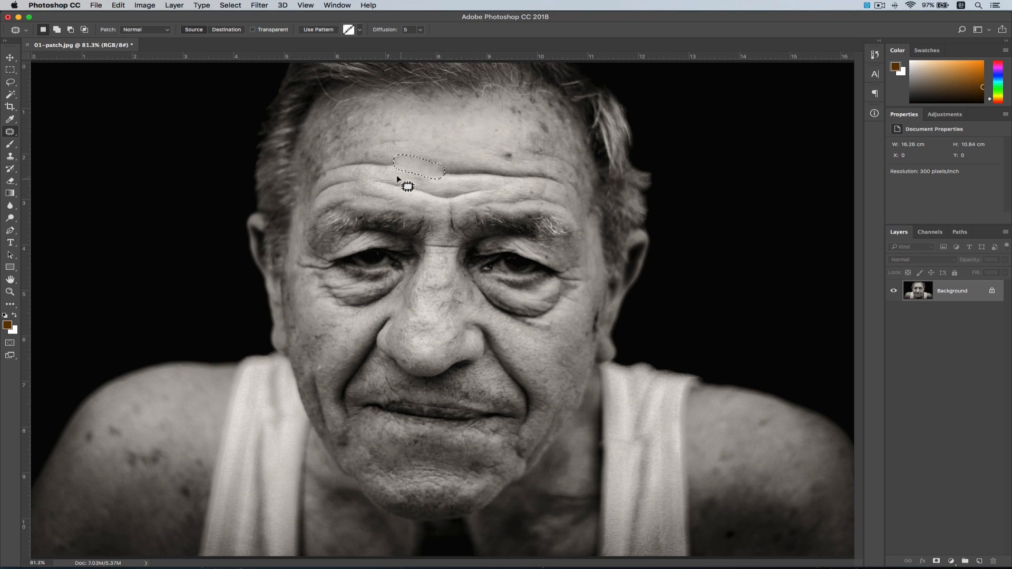
left_click(454, 178)
Patch the upper wrinkle just right of the forehead's centre with smooth skin from the already repaired area.
mouse_move(441, 165)
left_mouse_down()
mouse_move(447, 175)
mouse_move(493, 169)
mouse_move(405, 174)
left_mouse_up()
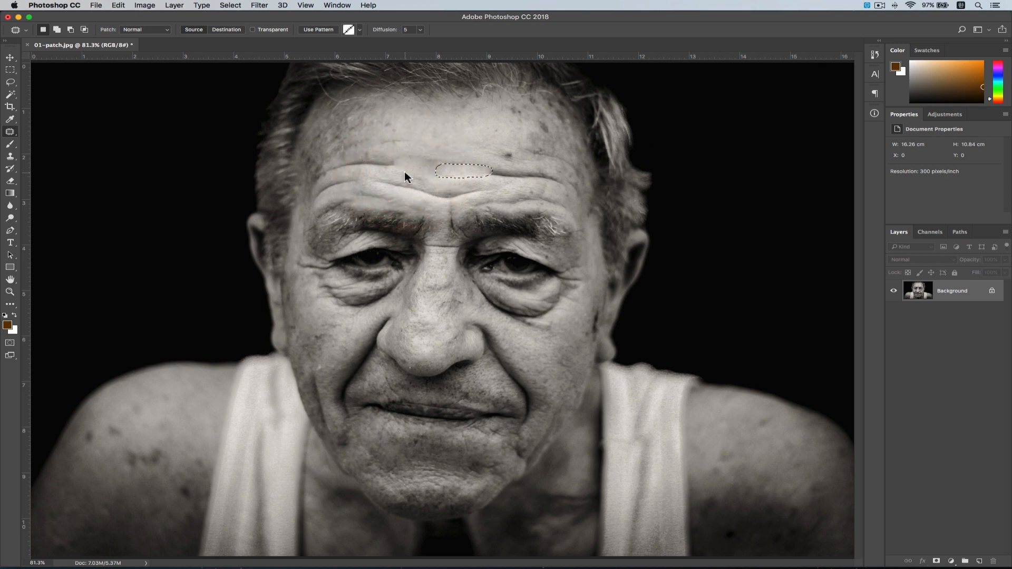
left_click(526, 183)
mouse_move(476, 167)
left_mouse_down()
mouse_move(446, 167)
mouse_move(447, 156)
mouse_move(486, 165)
mouse_move(401, 172)
left_mouse_up()
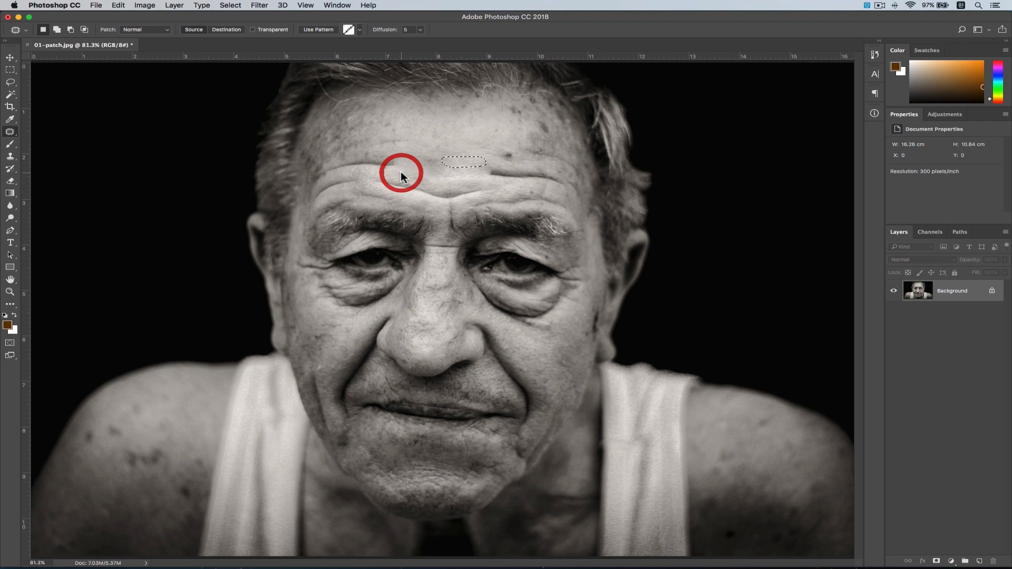
left_click(487, 170)
Patch the upper wrinkle's stretch above the inner half of the right eyebrow with clean skin from the central forehead.
mouse_move(496, 167)
left_mouse_down()
mouse_move(485, 163)
mouse_move(485, 174)
mouse_move(530, 172)
mouse_move(496, 164)
left_mouse_up()
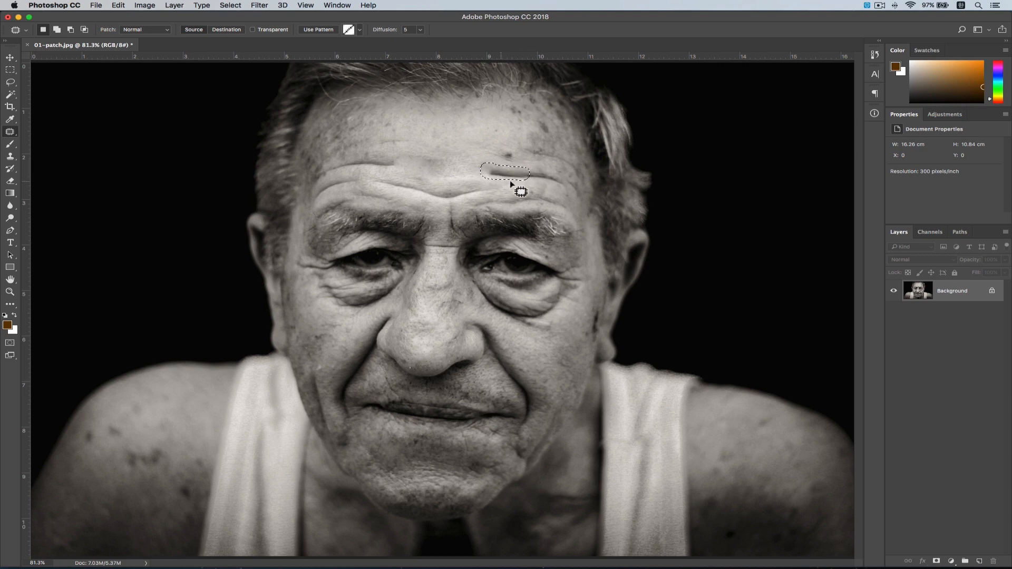
left_click_drag(521, 172, 425, 179)
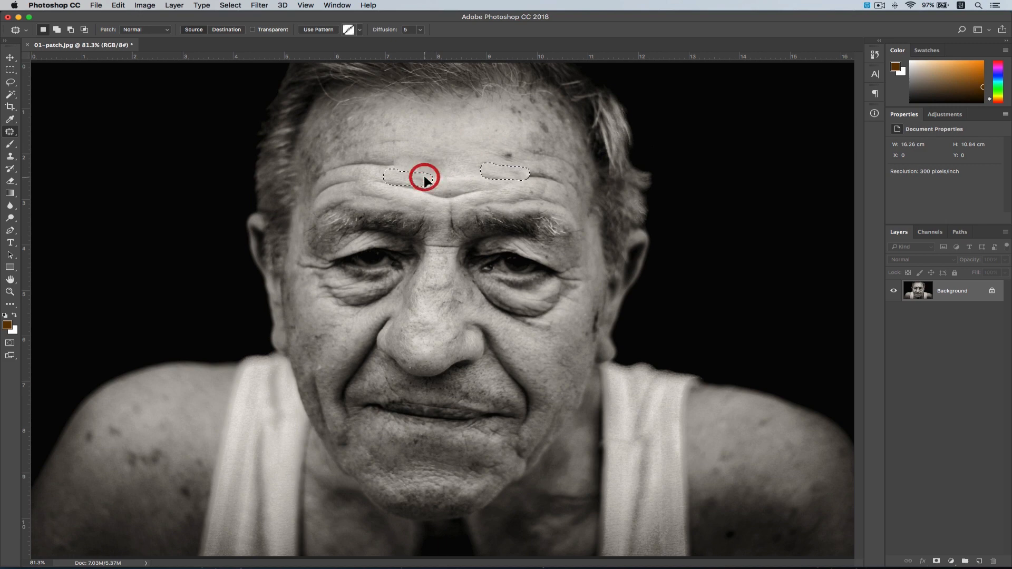
left_click(541, 182)
mouse_move(495, 178)
left_mouse_down()
mouse_move(472, 170)
mouse_move(483, 183)
mouse_move(504, 179)
mouse_move(494, 176)
left_mouse_up()
mouse_move(494, 176)
left_mouse_down()
mouse_move(468, 151)
mouse_move(466, 165)
mouse_move(504, 169)
mouse_move(486, 172)
mouse_move(494, 183)
mouse_move(519, 185)
mouse_move(525, 175)
mouse_move(505, 168)
mouse_move(438, 181)
left_mouse_up()
left_click(530, 179)
left_click(511, 194)
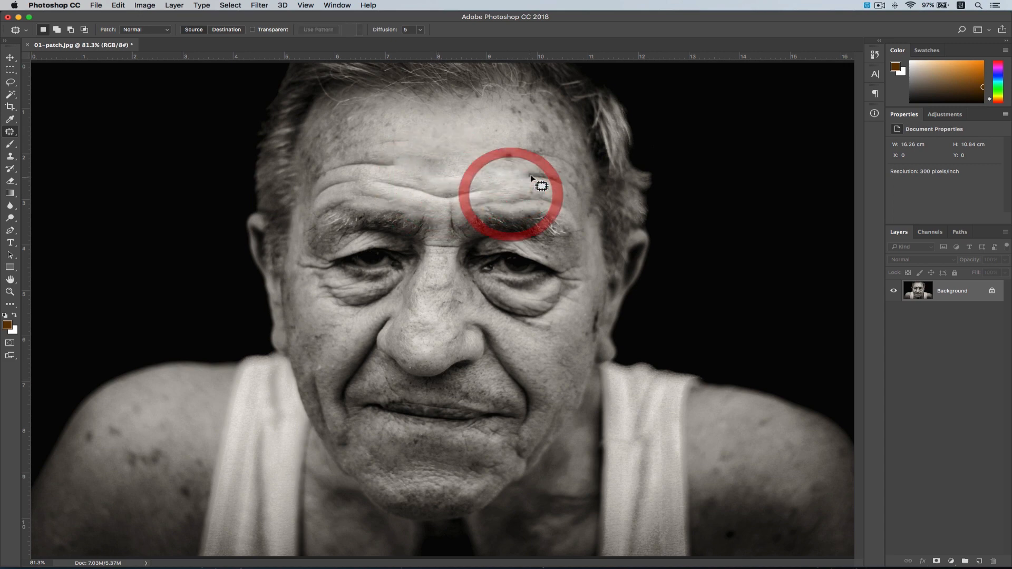
Patch the right end of the upper forehead wrinkle with clean skin from its inner side and the upper forehead.
mouse_move(539, 171)
left_mouse_down()
mouse_move(516, 177)
mouse_move(568, 184)
mouse_move(532, 168)
mouse_move(542, 180)
mouse_move(518, 191)
left_mouse_up()
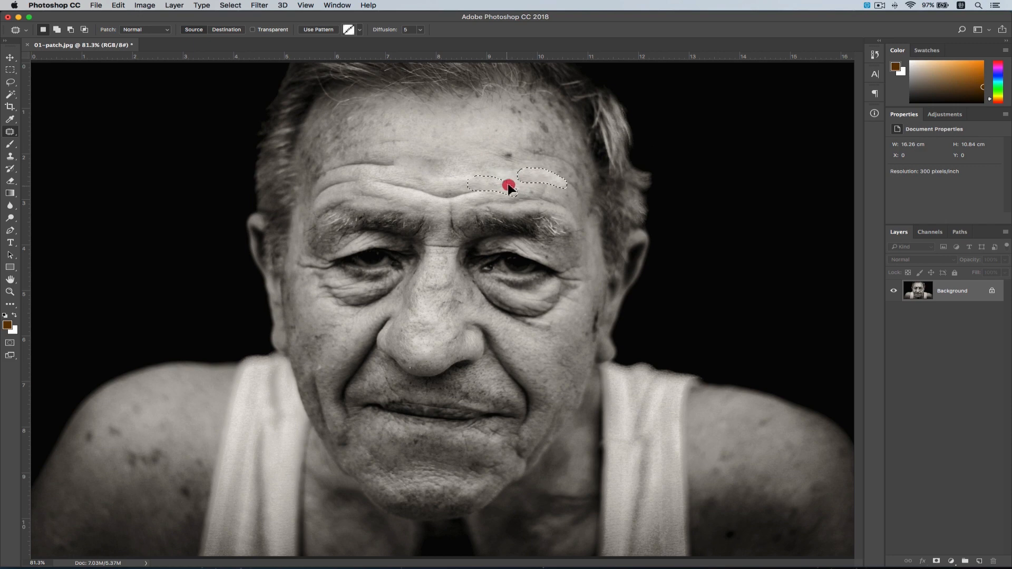
left_click_drag(509, 185, 556, 189)
key("ctrl+d")
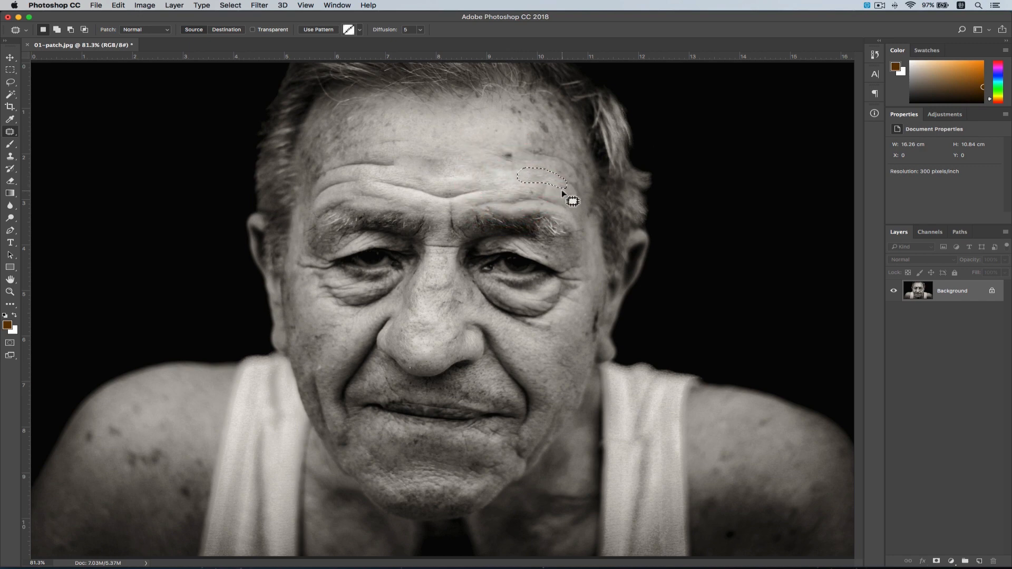
left_click(557, 193)
mouse_move(542, 180)
left_mouse_down()
mouse_move(530, 188)
mouse_move(555, 182)
mouse_move(515, 181)
mouse_move(471, 136)
left_mouse_up()
key("ctrl+d")
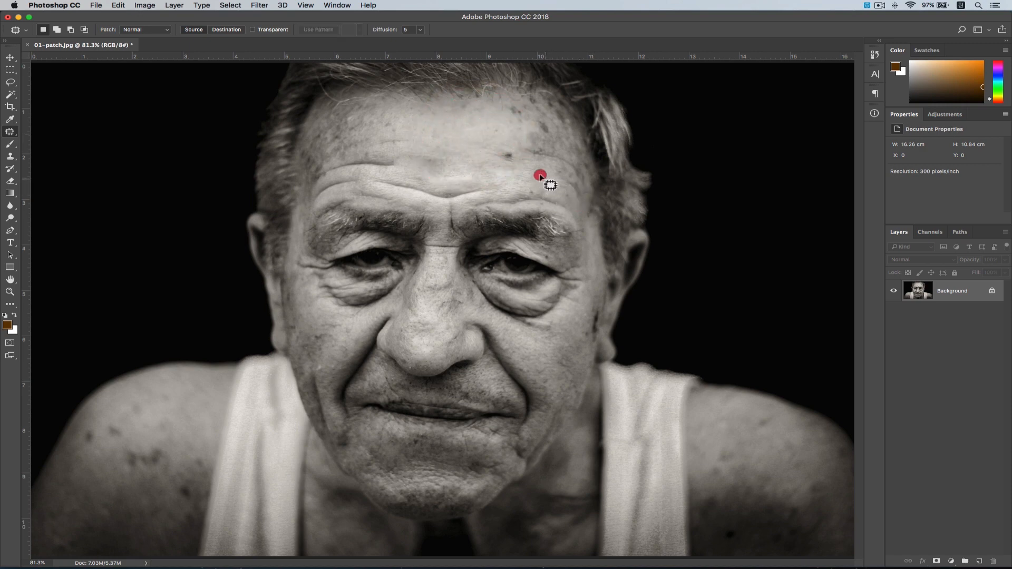
mouse_move(541, 175)
left_mouse_down()
mouse_move(543, 191)
mouse_move(554, 178)
mouse_move(542, 177)
left_mouse_up()
left_click_drag(545, 183, 502, 179)
left_click(580, 186)
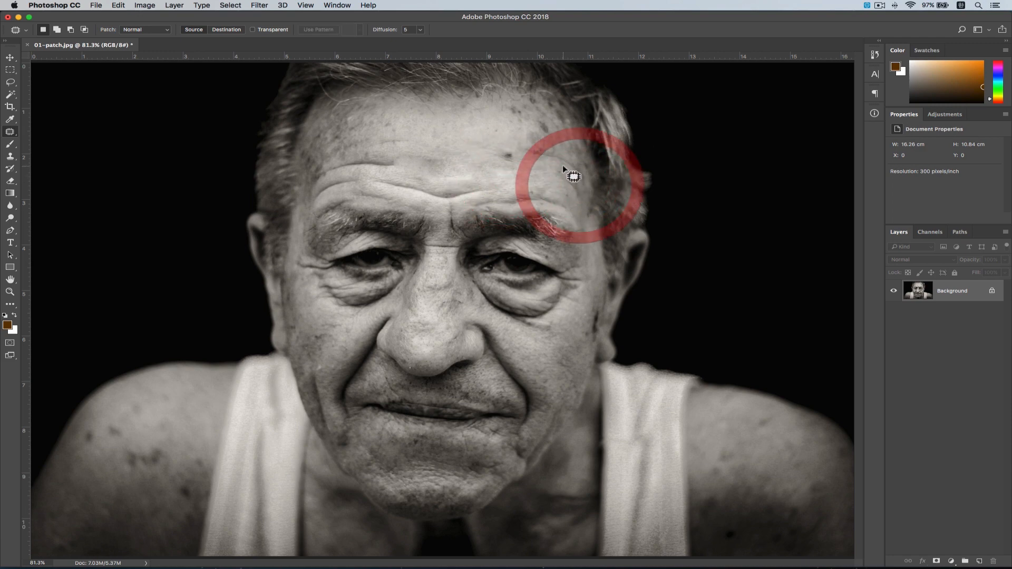
Patch the marks along the right edge of the forehead beside the temple with nearby clean forehead skin.
mouse_move(560, 167)
left_mouse_down()
mouse_move(576, 202)
mouse_move(583, 195)
mouse_move(565, 166)
mouse_move(559, 186)
mouse_move(548, 183)
mouse_move(537, 146)
mouse_move(523, 144)
mouse_move(538, 163)
mouse_move(568, 169)
mouse_move(570, 161)
mouse_move(502, 126)
mouse_move(528, 127)
mouse_move(525, 142)
mouse_move(545, 153)
mouse_move(561, 155)
mouse_move(560, 137)
mouse_move(532, 127)
mouse_move(548, 141)
mouse_move(511, 135)
mouse_move(470, 127)
left_mouse_up()
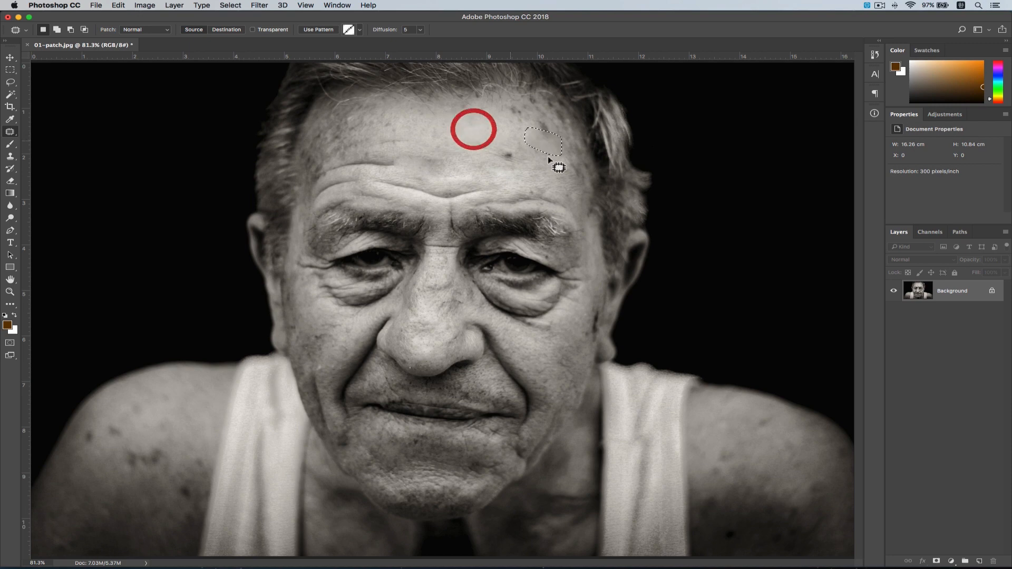
left_click(559, 163)
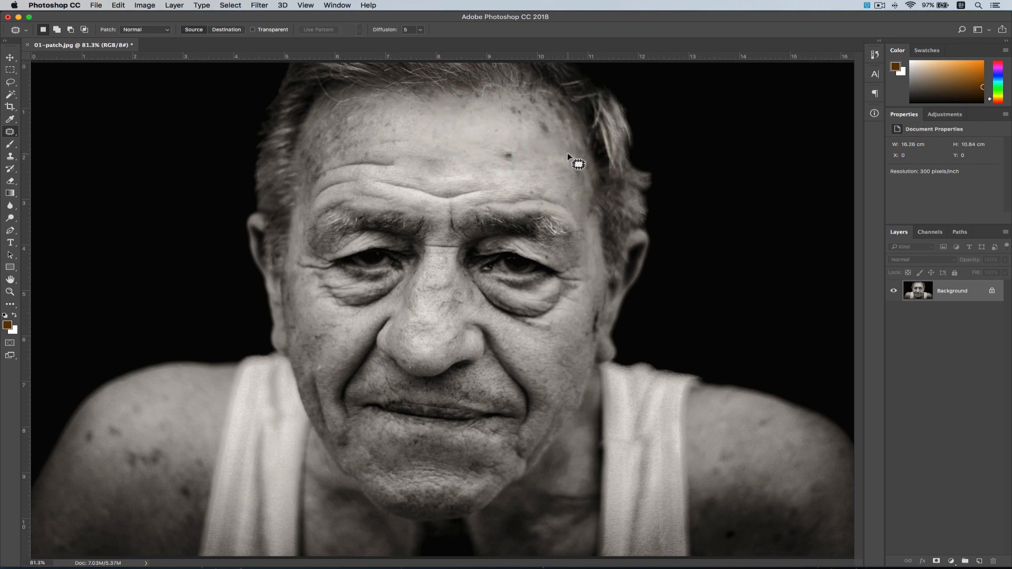
left_click_drag(565, 137, 578, 159)
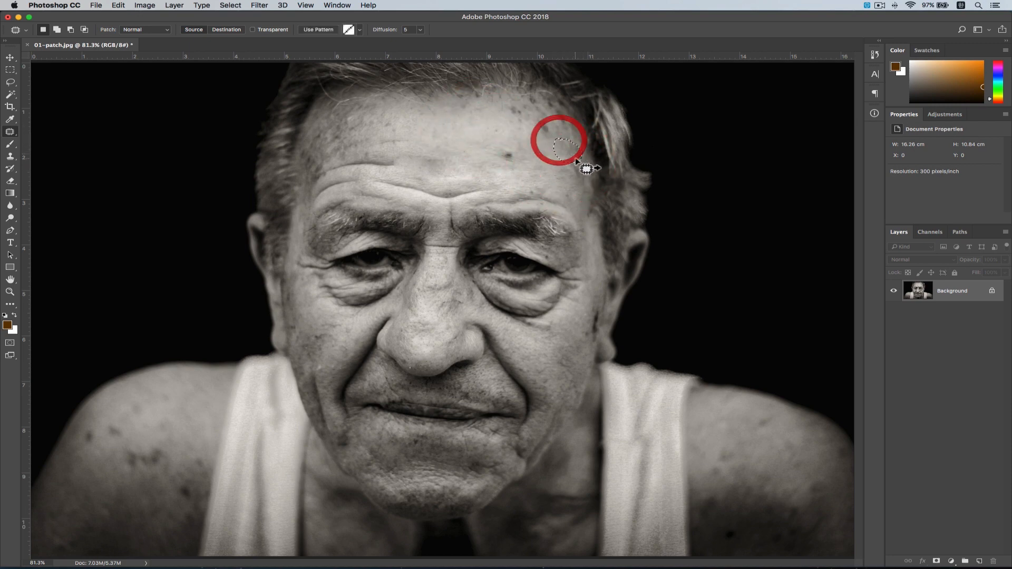
left_click_drag(512, 135, 498, 125)
left_click(576, 176)
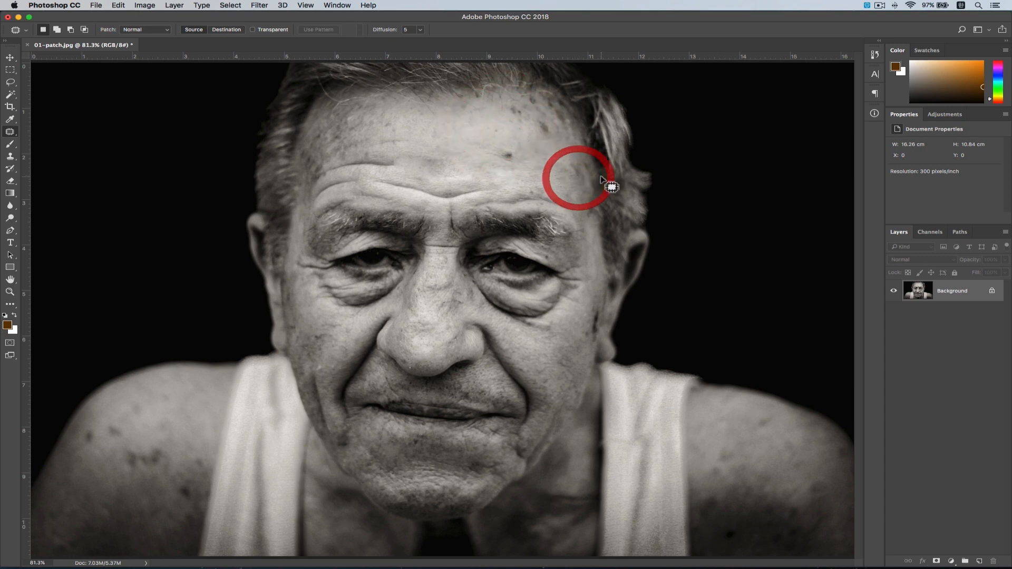
mouse_move(577, 153)
left_mouse_down()
mouse_move(576, 176)
mouse_move(587, 172)
mouse_move(576, 154)
mouse_move(561, 158)
mouse_move(575, 176)
mouse_move(582, 167)
mouse_move(571, 157)
left_mouse_up()
mouse_move(574, 168)
left_mouse_down()
mouse_move(543, 175)
mouse_move(553, 183)
left_mouse_up()
left_click(529, 174)
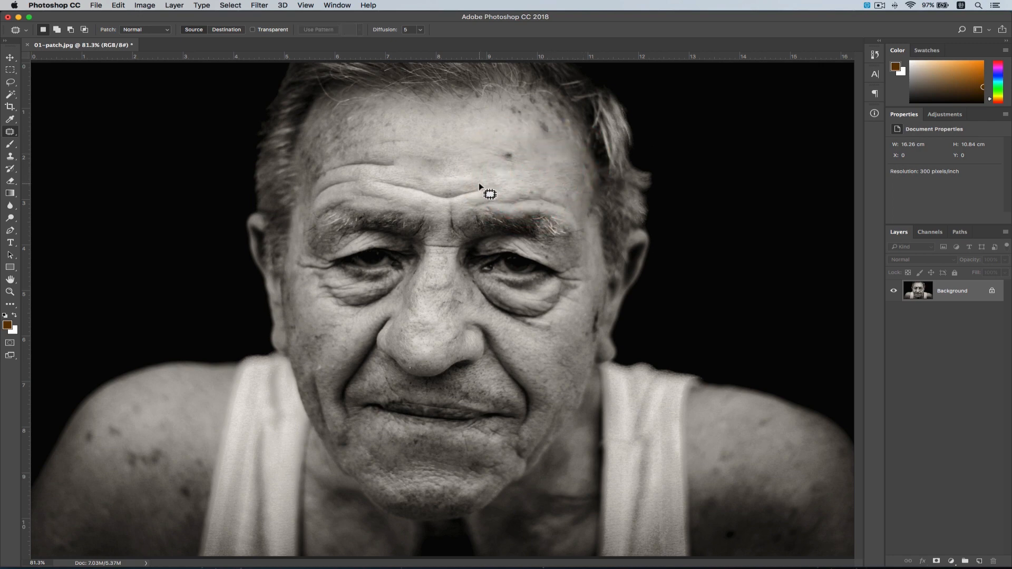
Patch the lower forehead wrinkle above the nose, undoing the sample from the black background and using clean skin from the right forehead.
mouse_move(479, 186)
left_mouse_down()
mouse_move(445, 188)
mouse_move(450, 203)
mouse_move(488, 190)
mouse_move(471, 186)
left_mouse_up()
mouse_move(472, 193)
left_mouse_down()
mouse_move(531, 185)
mouse_move(714, 196)
left_mouse_up()
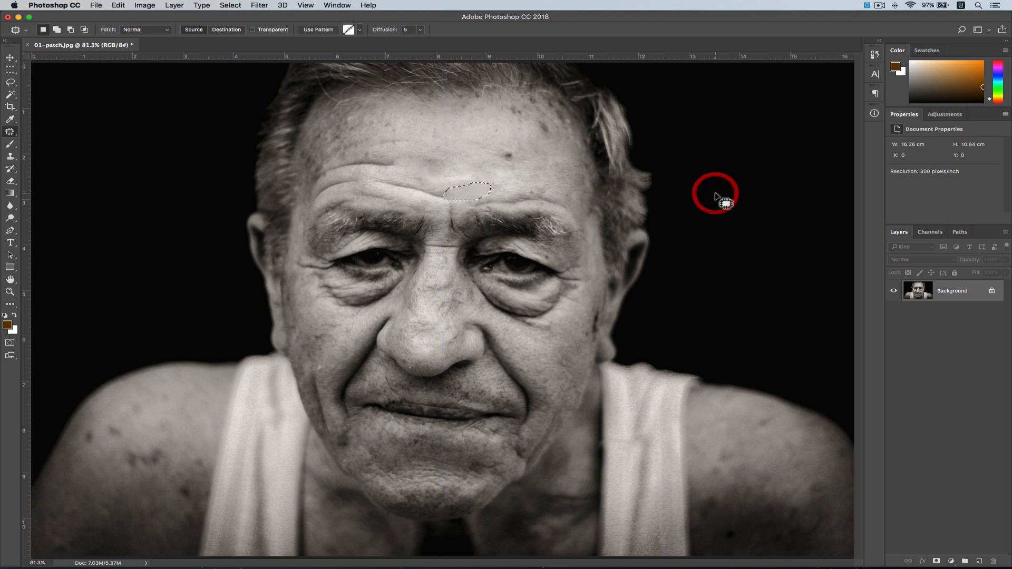
left_click(498, 191)
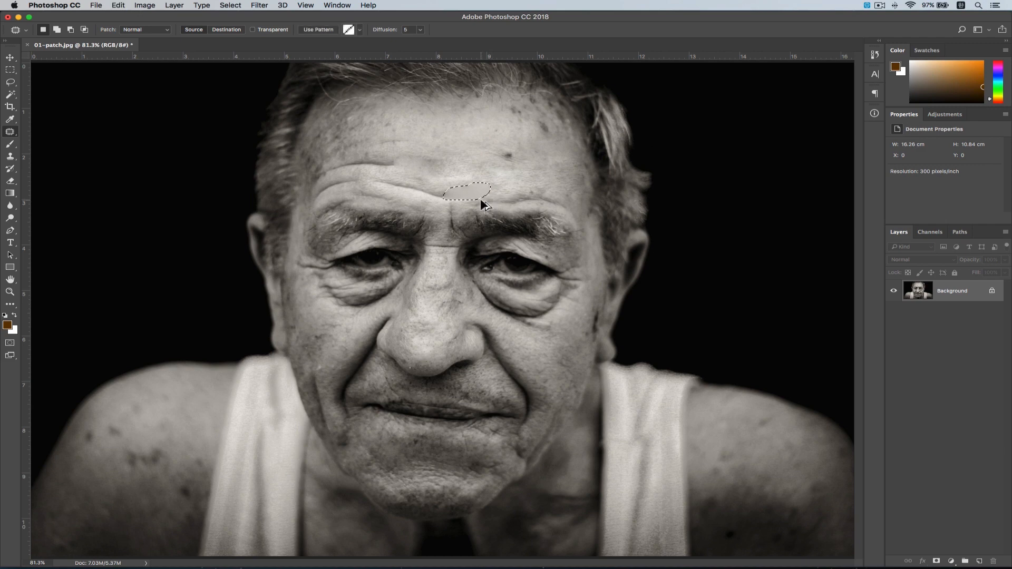
key("alt+super+z")
left_click_drag(477, 192, 530, 178)
left_click(506, 189)
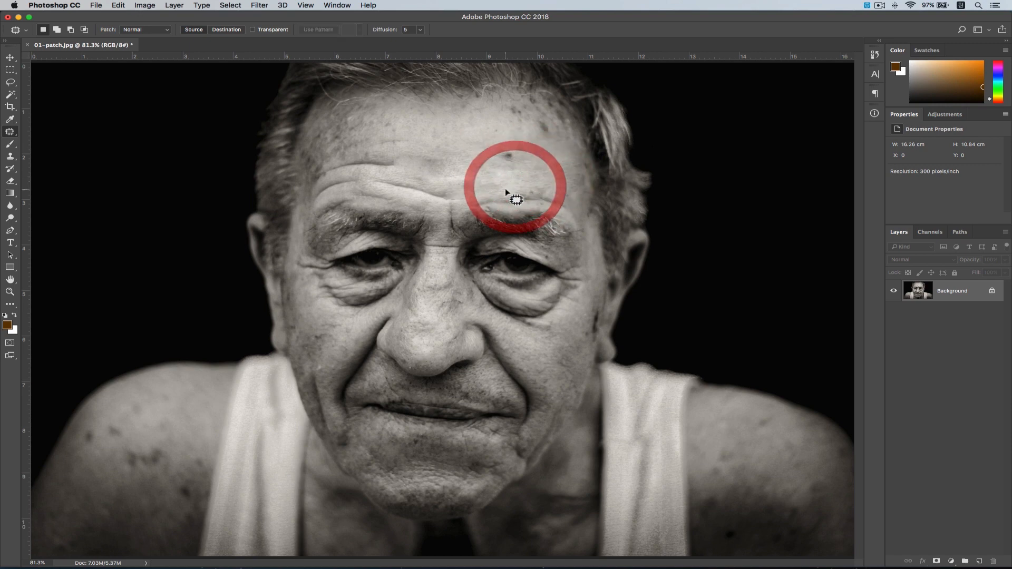
Patch the lower wrinkle's centre and the faint crease above it with adjacent smooth forehead skin.
mouse_move(425, 187)
left_mouse_down()
mouse_move(398, 183)
mouse_move(452, 201)
mouse_move(443, 192)
left_mouse_up()
left_click_drag(439, 197, 455, 186)
left_click(435, 163)
mouse_move(414, 153)
left_mouse_down()
mouse_move(388, 157)
mouse_move(429, 171)
mouse_move(430, 155)
mouse_move(408, 149)
mouse_move(398, 154)
mouse_move(424, 165)
mouse_move(489, 159)
left_mouse_up()
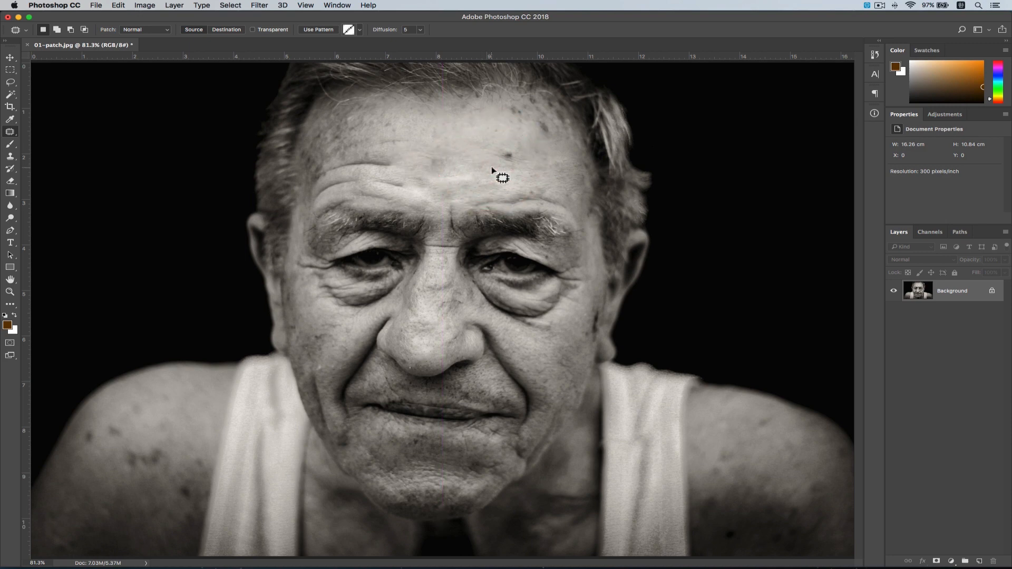
mouse_move(420, 160)
left_mouse_down()
mouse_move(450, 181)
mouse_move(450, 157)
mouse_move(439, 155)
mouse_move(447, 165)
mouse_move(480, 135)
mouse_move(424, 162)
mouse_move(431, 179)
mouse_move(445, 180)
mouse_move(429, 157)
left_mouse_up()
left_click(481, 165)
Patch the wrinkle remnants just left of the forehead's centre with clean skin from the upper and right forehead.
mouse_move(438, 167)
left_mouse_down()
mouse_move(476, 165)
mouse_move(470, 183)
mouse_move(469, 174)
mouse_move(424, 175)
mouse_move(443, 185)
mouse_move(477, 179)
mouse_move(459, 163)
mouse_move(468, 157)
mouse_move(479, 160)
mouse_move(408, 181)
mouse_move(422, 193)
mouse_move(436, 184)
mouse_move(416, 171)
mouse_move(422, 180)
mouse_move(417, 130)
left_mouse_up()
left_click(471, 182)
left_click(501, 178)
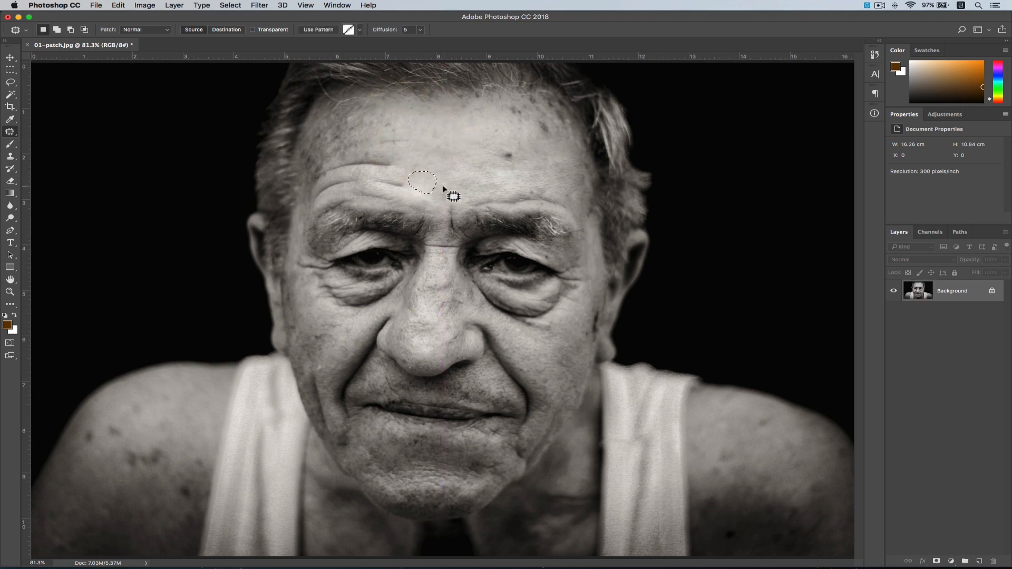
left_click(442, 187)
mouse_move(437, 182)
left_mouse_down()
mouse_move(460, 204)
mouse_move(450, 182)
mouse_move(429, 181)
mouse_move(458, 192)
mouse_move(512, 181)
left_mouse_up()
left_click(492, 203)
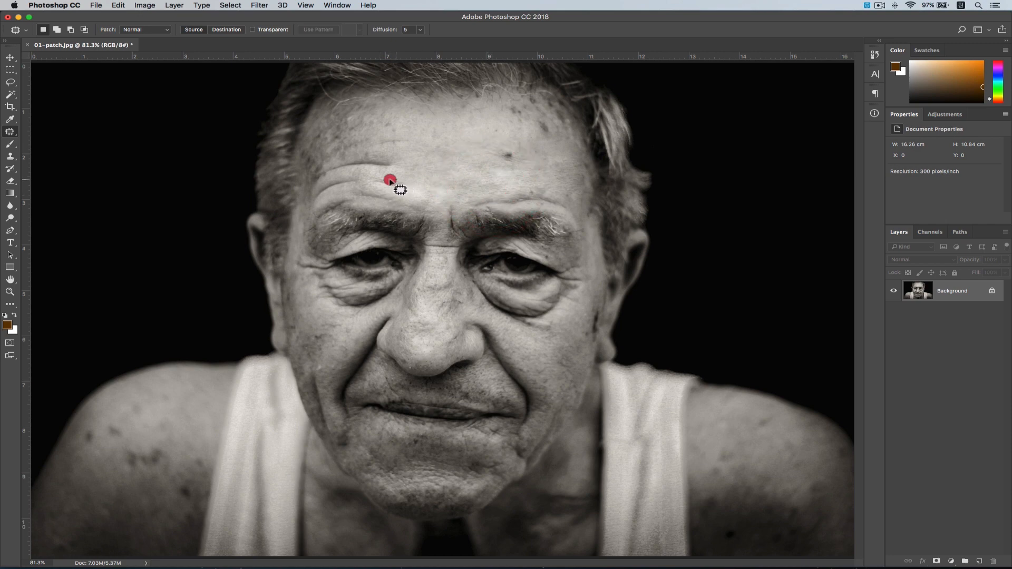
Patch the remaining wrinkles on the left side of the forehead with smooth skin from the central and upper forehead.
mouse_move(390, 180)
left_mouse_down()
mouse_move(359, 175)
mouse_move(398, 193)
mouse_move(408, 190)
mouse_move(391, 179)
mouse_move(388, 187)
mouse_move(419, 168)
left_mouse_up()
mouse_move(352, 176)
left_mouse_down()
mouse_move(323, 184)
mouse_move(314, 201)
mouse_move(361, 181)
mouse_move(344, 178)
mouse_move(342, 186)
mouse_move(403, 174)
mouse_move(373, 160)
mouse_move(329, 165)
mouse_move(389, 174)
mouse_move(397, 163)
mouse_move(350, 160)
mouse_move(403, 158)
mouse_move(408, 134)
mouse_move(374, 142)
mouse_move(401, 147)
mouse_move(417, 122)
mouse_move(376, 146)
left_mouse_up()
left_click(433, 148)
left_click_drag(365, 144, 416, 121)
left_click(424, 142)
mouse_move(374, 149)
left_mouse_down()
mouse_move(390, 171)
mouse_move(397, 157)
mouse_move(370, 152)
mouse_move(429, 141)
left_mouse_up()
left_click(444, 156)
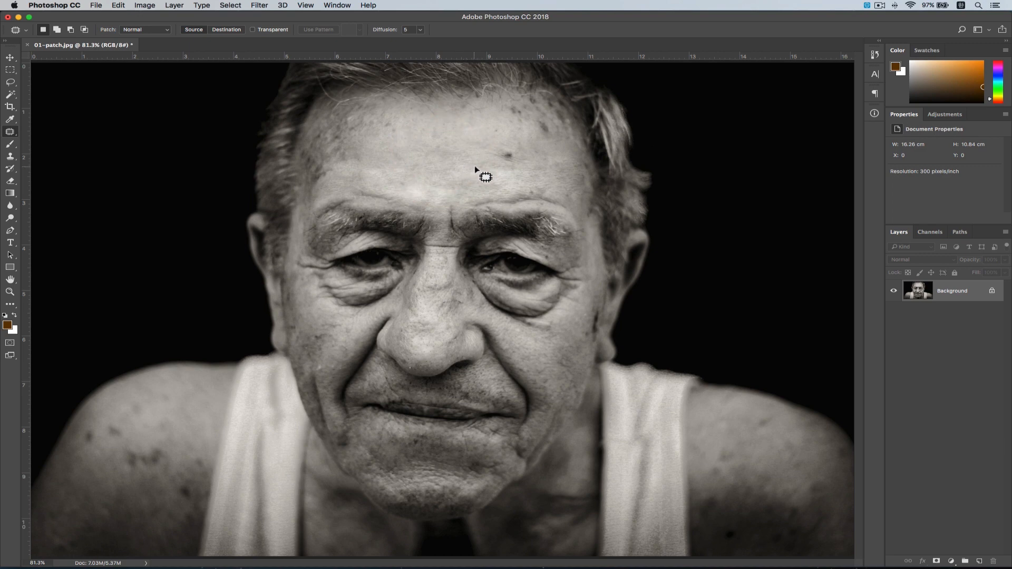
Patch out the dark mole on the right forehead and the skin beside it using clean forehead skin.
mouse_move(513, 152)
left_mouse_down()
mouse_move(498, 158)
mouse_move(558, 174)
mouse_move(554, 188)
left_mouse_up()
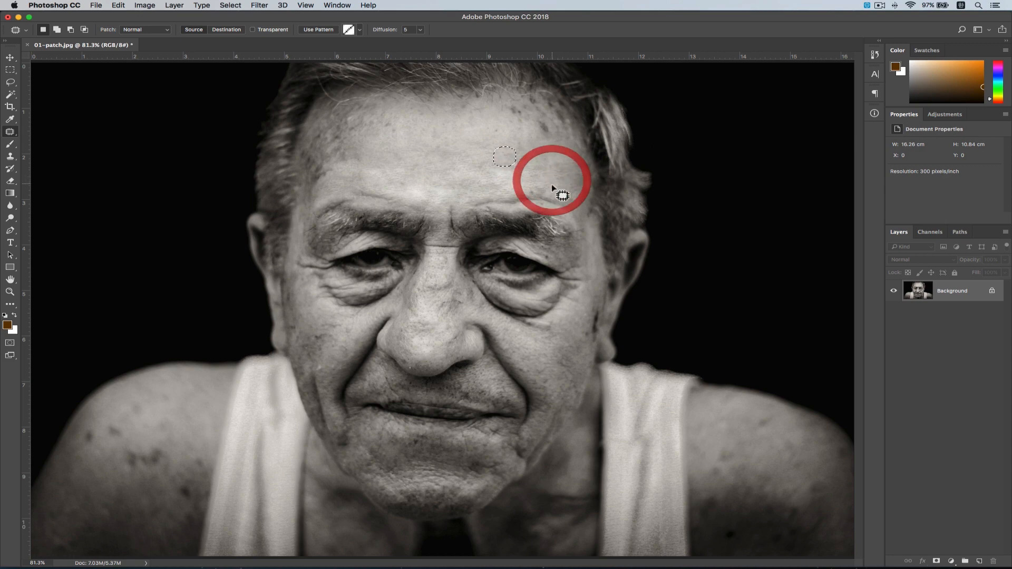
left_click(546, 185)
mouse_move(531, 147)
left_mouse_down()
mouse_move(505, 153)
mouse_move(543, 142)
mouse_move(515, 142)
mouse_move(524, 151)
mouse_move(418, 126)
left_mouse_up()
left_click(513, 170)
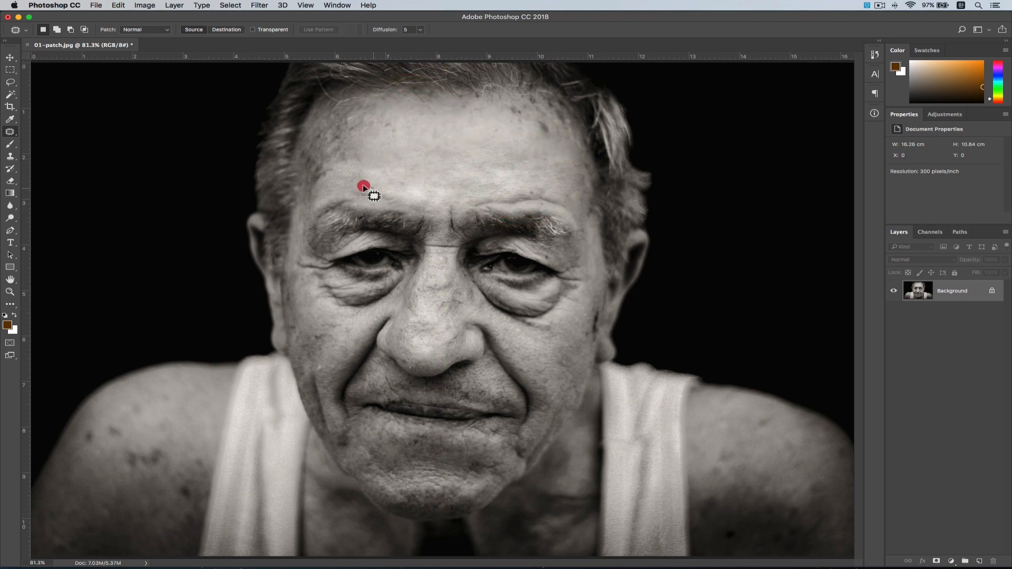
Patch the crease just above the left eyebrow with smooth skin from the central forehead.
mouse_move(365, 188)
left_mouse_down()
mouse_move(348, 194)
mouse_move(379, 204)
mouse_move(392, 196)
mouse_move(374, 190)
left_mouse_up()
left_click_drag(381, 195, 410, 175)
left_click(407, 192)
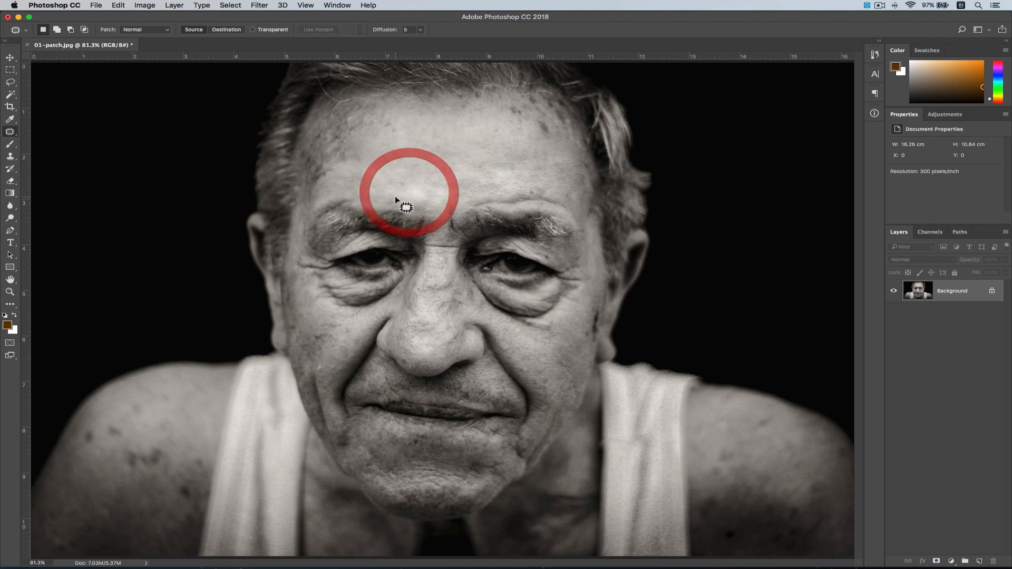
mouse_move(394, 187)
left_mouse_down()
mouse_move(385, 199)
mouse_move(420, 188)
mouse_move(393, 183)
mouse_move(398, 196)
mouse_move(443, 176)
mouse_move(489, 185)
left_mouse_up()
left_click(429, 199)
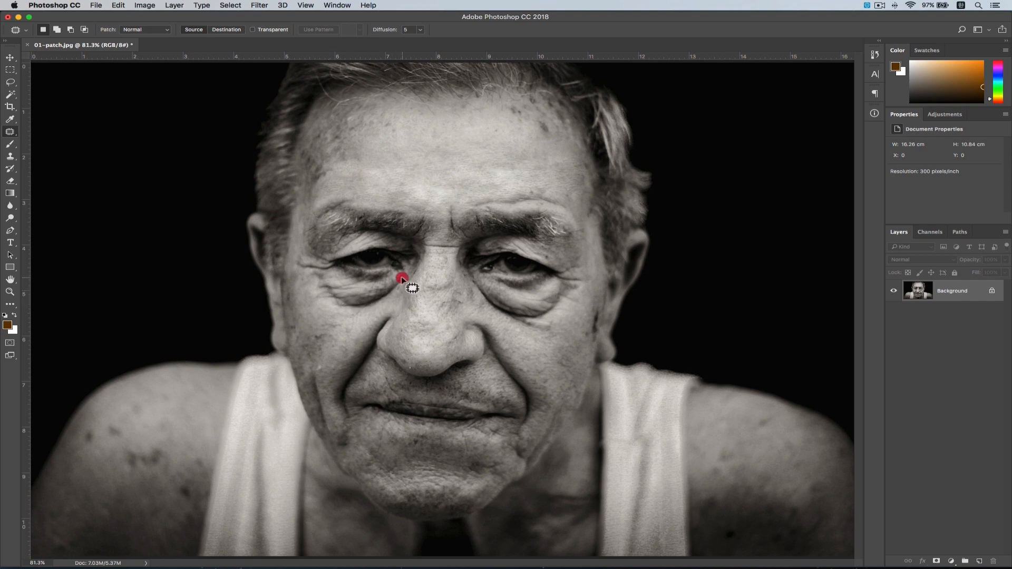
Patch the bag and fold under the left eye with smooth skin from the cheek below.
mouse_move(402, 279)
left_mouse_down()
mouse_move(364, 300)
mouse_move(391, 298)
mouse_move(402, 279)
left_mouse_up()
left_click_drag(392, 291, 347, 337)
left_click(380, 323)
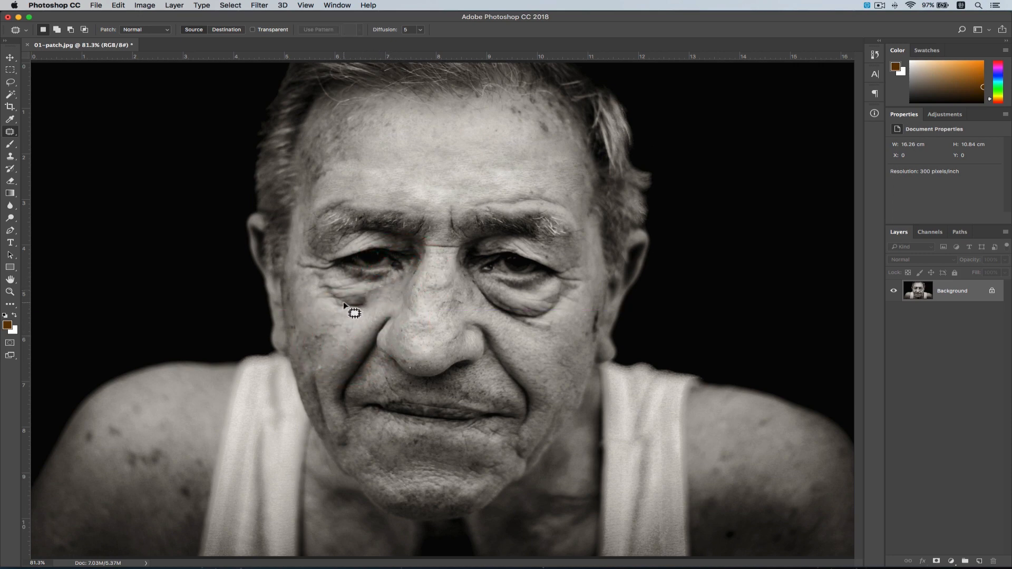
mouse_move(335, 297)
left_mouse_down()
mouse_move(349, 310)
mouse_move(372, 303)
mouse_move(346, 337)
left_mouse_up()
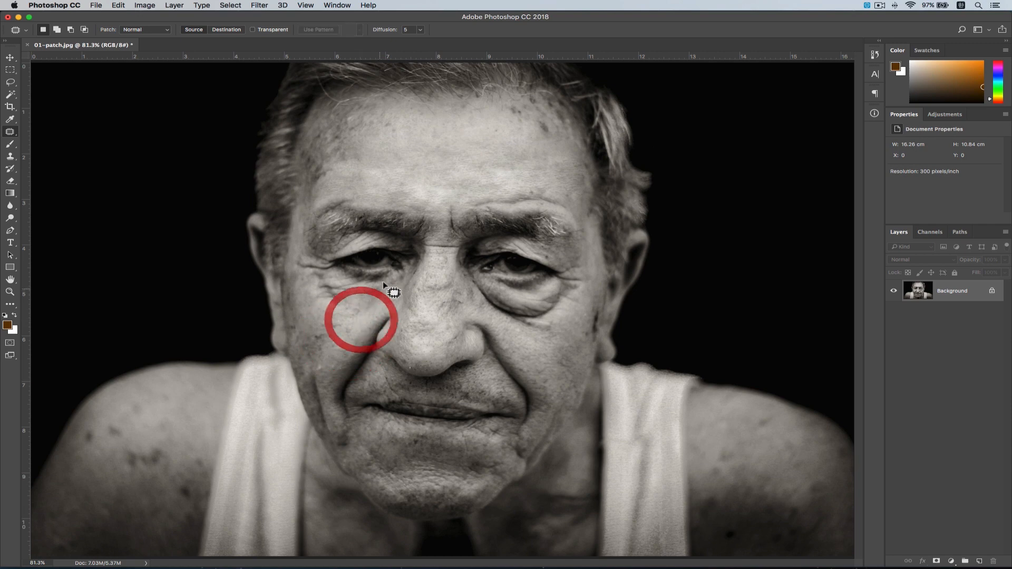
mouse_move(375, 288)
left_mouse_down()
mouse_move(362, 294)
mouse_move(382, 301)
mouse_move(381, 285)
mouse_move(366, 292)
mouse_move(353, 326)
left_mouse_up()
left_click(382, 311)
Patch the remaining creases directly beneath the left eye with cheek skin from lower down.
mouse_move(352, 287)
left_mouse_down()
mouse_move(314, 290)
mouse_move(355, 303)
mouse_move(365, 291)
mouse_move(348, 284)
mouse_move(339, 315)
left_mouse_up()
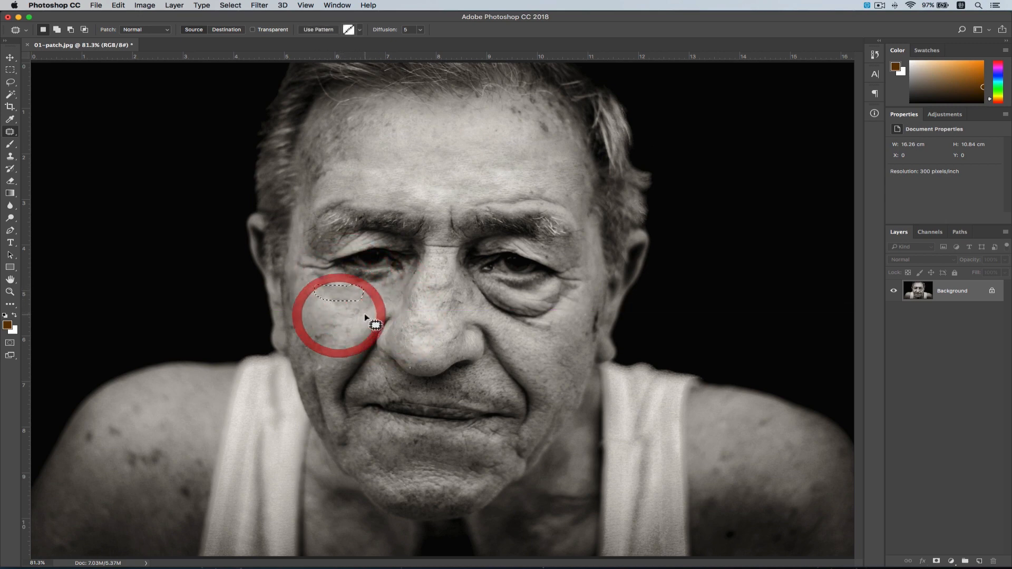
mouse_move(331, 278)
left_mouse_down()
mouse_move(315, 297)
mouse_move(333, 299)
mouse_move(339, 284)
mouse_move(326, 278)
mouse_move(329, 318)
mouse_move(351, 343)
mouse_move(364, 325)
mouse_move(361, 296)
mouse_move(325, 300)
mouse_move(334, 313)
mouse_move(360, 308)
mouse_move(362, 294)
mouse_move(343, 313)
mouse_move(340, 340)
left_mouse_up()
left_click(362, 316)
Patch the area beneath the left eye beside the nose, sampling the black background and the nearby cheek skin.
mouse_move(376, 288)
left_mouse_down()
mouse_move(354, 314)
mouse_move(371, 317)
mouse_move(384, 303)
mouse_move(373, 288)
mouse_move(365, 309)
mouse_move(254, 309)
mouse_move(195, 290)
left_mouse_up()
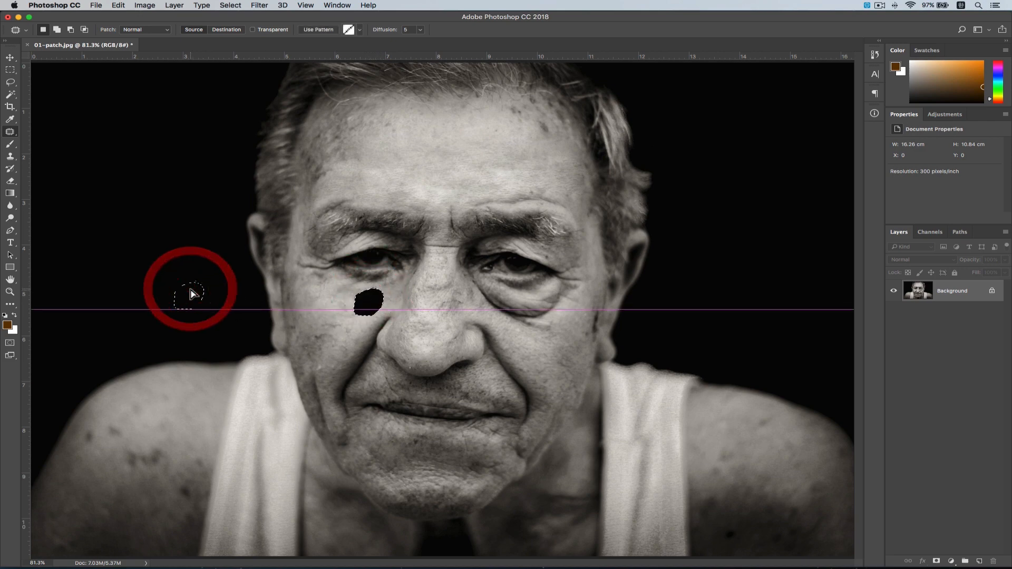
left_click(375, 327)
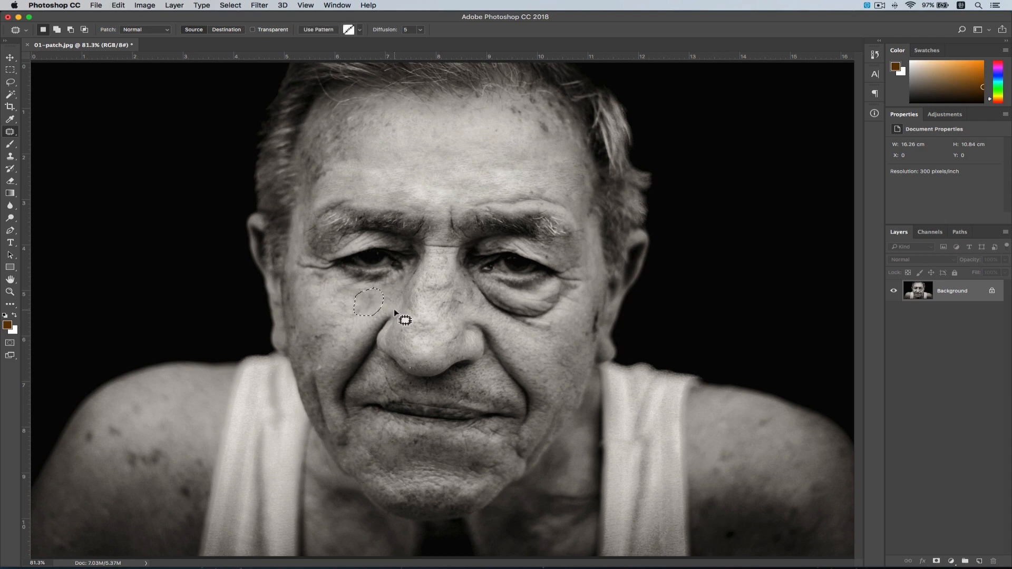
mouse_move(383, 302)
left_mouse_down()
mouse_move(355, 298)
mouse_move(383, 304)
left_mouse_up()
mouse_move(367, 299)
left_mouse_down()
mouse_move(320, 302)
mouse_move(365, 290)
mouse_move(350, 284)
mouse_move(339, 289)
mouse_move(343, 304)
mouse_move(364, 288)
left_mouse_up()
left_click(388, 305)
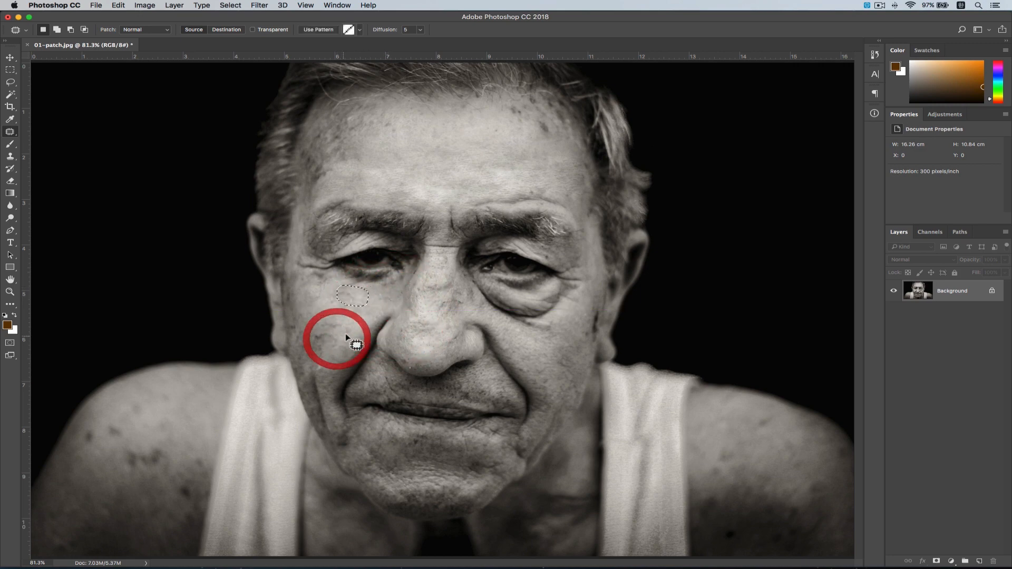
Patch the inner part of the bag under the right eye with smooth skin from the right cheek.
left_click(413, 312)
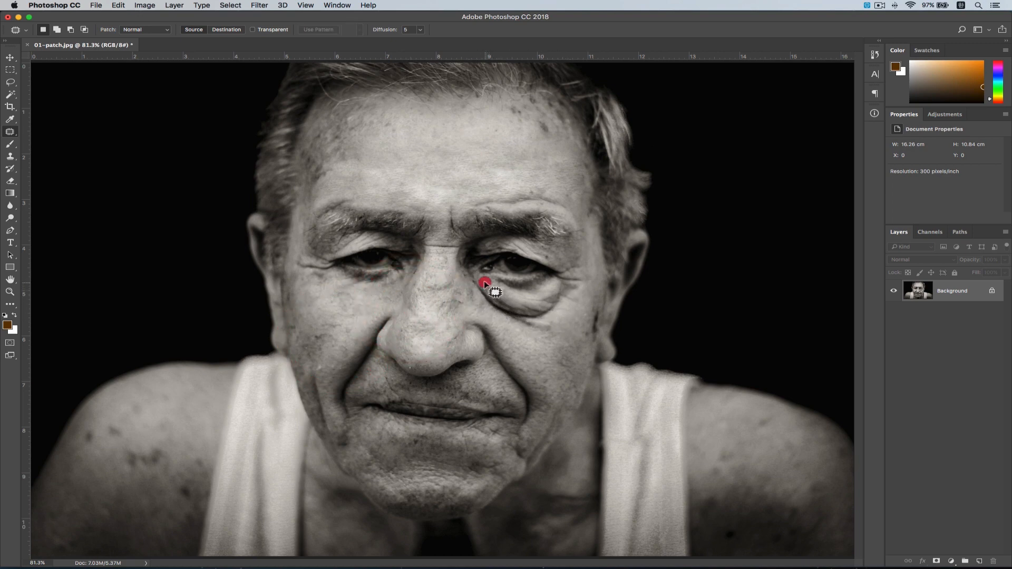
mouse_move(484, 283)
left_mouse_down()
mouse_move(471, 290)
mouse_move(480, 312)
mouse_move(500, 298)
mouse_move(480, 285)
left_mouse_up()
left_click_drag(488, 308, 530, 351)
left_click(551, 340)
Patch the crease between the nose and the right eye's bag, sampling the cheek and the central forehead.
mouse_move(492, 288)
left_mouse_down()
mouse_move(481, 301)
mouse_move(496, 299)
mouse_move(484, 286)
left_mouse_up()
left_click_drag(482, 298, 534, 352)
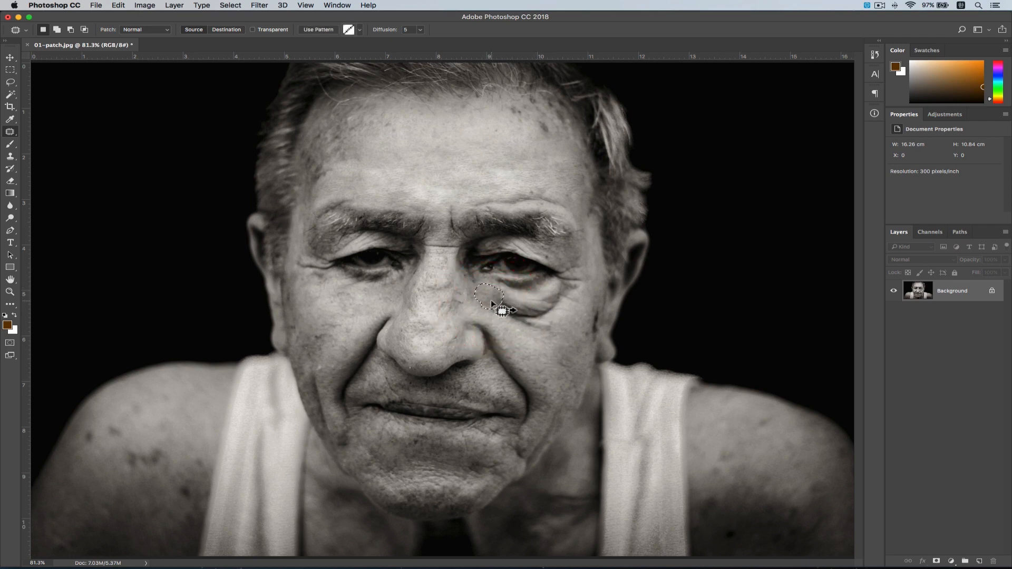
left_click_drag(491, 306, 474, 192)
left_click(535, 330)
Patch the inner and middle folds beneath the right eye with skin sampled from the nose.
mouse_move(501, 291)
left_mouse_down()
mouse_move(485, 284)
mouse_move(492, 312)
mouse_move(499, 291)
mouse_move(489, 306)
mouse_move(435, 284)
mouse_move(443, 324)
left_mouse_up()
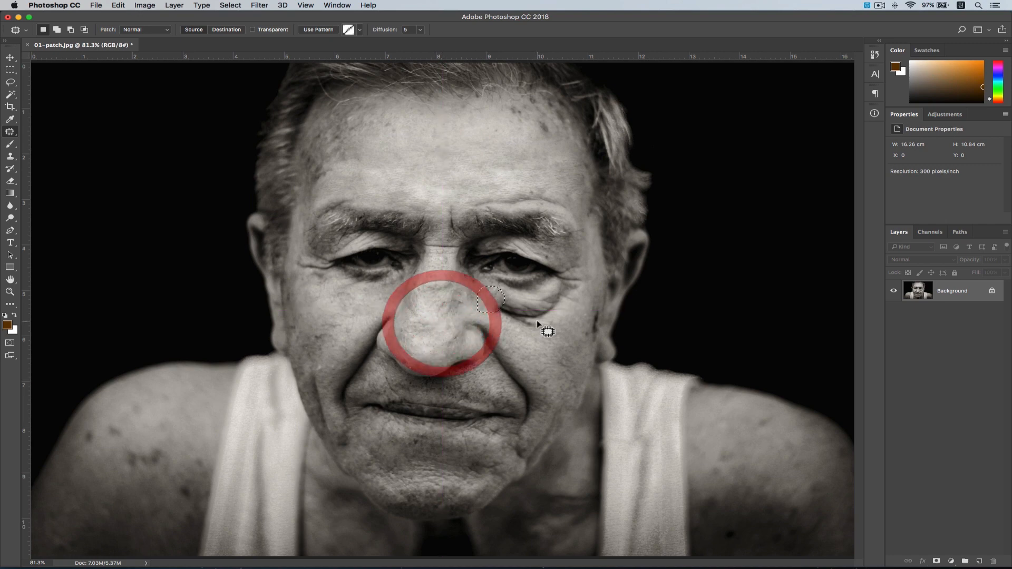
left_click(538, 317)
mouse_move(519, 301)
left_mouse_down()
mouse_move(495, 305)
mouse_move(502, 317)
mouse_move(543, 322)
mouse_move(545, 312)
mouse_move(516, 299)
mouse_move(491, 320)
mouse_move(445, 327)
left_mouse_up()
left_click(548, 330)
Patch the outer bag and lower fold under the right eye with smooth cheek skin from below.
mouse_move(551, 296)
left_mouse_down()
mouse_move(529, 325)
mouse_move(551, 329)
mouse_move(564, 296)
mouse_move(551, 297)
mouse_move(550, 314)
mouse_move(569, 337)
left_mouse_up()
left_click(559, 315)
mouse_move(528, 312)
left_mouse_down()
mouse_move(507, 325)
mouse_move(536, 337)
mouse_move(537, 316)
left_mouse_up()
left_click_drag(529, 328, 545, 357)
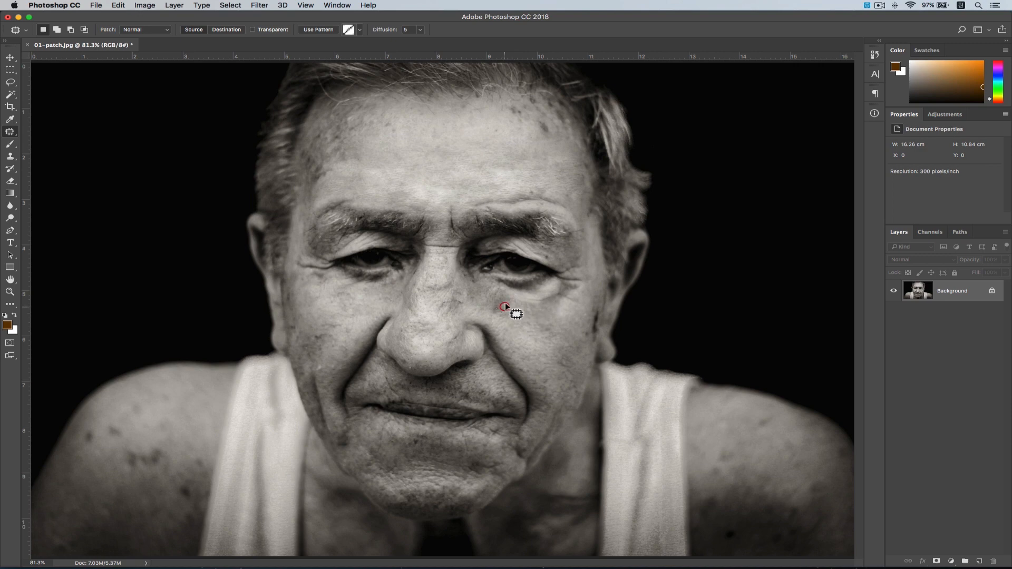
Patch the remaining unevenness below the right eye's inner half with nearby cheek skin.
mouse_move(505, 307)
left_mouse_down()
mouse_move(498, 296)
mouse_move(499, 319)
mouse_move(508, 303)
mouse_move(528, 333)
left_mouse_up()
left_click(523, 304)
mouse_move(507, 292)
left_mouse_down()
mouse_move(493, 302)
mouse_move(525, 300)
mouse_move(508, 291)
left_mouse_up()
left_click_drag(508, 300, 533, 334)
left_click(551, 323)
Patch the wrinkles below the right eye's outer corner with cheek skin from lower down.
mouse_move(561, 288)
left_mouse_down()
mouse_move(531, 292)
mouse_move(536, 311)
mouse_move(566, 310)
mouse_move(577, 293)
mouse_move(556, 289)
mouse_move(556, 340)
mouse_move(568, 275)
mouse_move(560, 283)
mouse_move(567, 298)
mouse_move(584, 296)
mouse_move(587, 280)
mouse_move(561, 287)
left_mouse_up()
left_click_drag(572, 287, 568, 327)
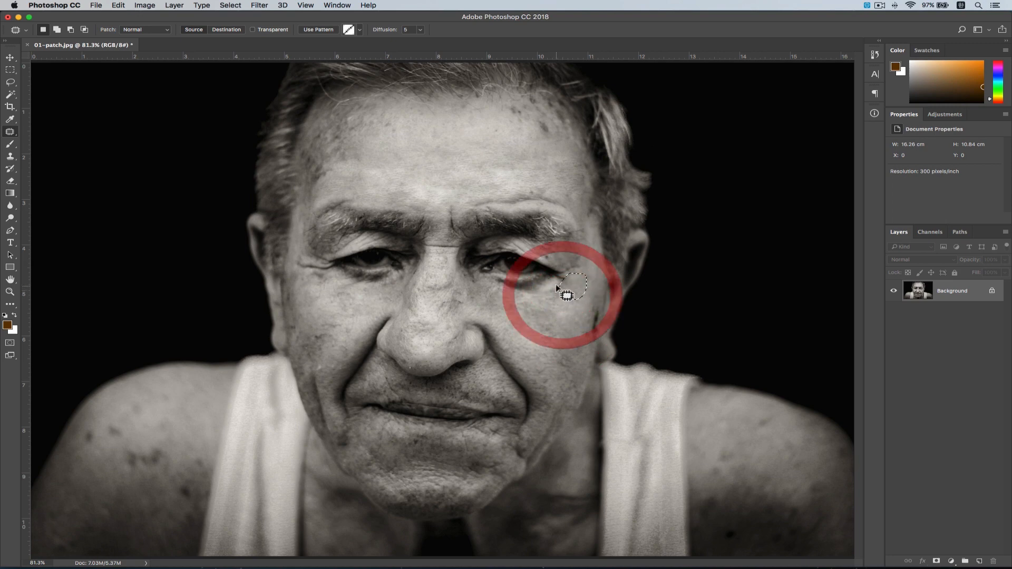
mouse_move(555, 286)
left_mouse_down()
mouse_move(552, 300)
mouse_move(572, 293)
mouse_move(560, 327)
left_mouse_up()
left_click(560, 354)
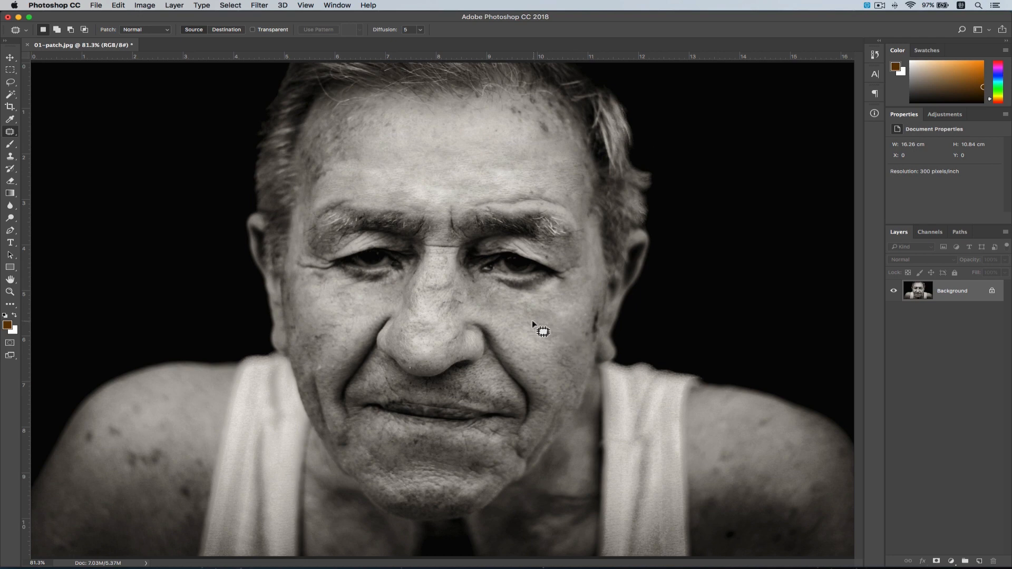
Patch the right side and bridge of the nose, sampling skin from the cheek, forehead and lower nose.
mouse_move(472, 302)
left_mouse_down()
mouse_move(438, 310)
mouse_move(454, 289)
mouse_move(467, 292)
mouse_move(461, 312)
mouse_move(453, 300)
mouse_move(514, 320)
left_mouse_up()
mouse_move(451, 279)
left_mouse_down()
mouse_move(423, 286)
mouse_move(436, 300)
mouse_move(455, 297)
mouse_move(450, 199)
mouse_move(479, 182)
left_mouse_up()
left_click(508, 315)
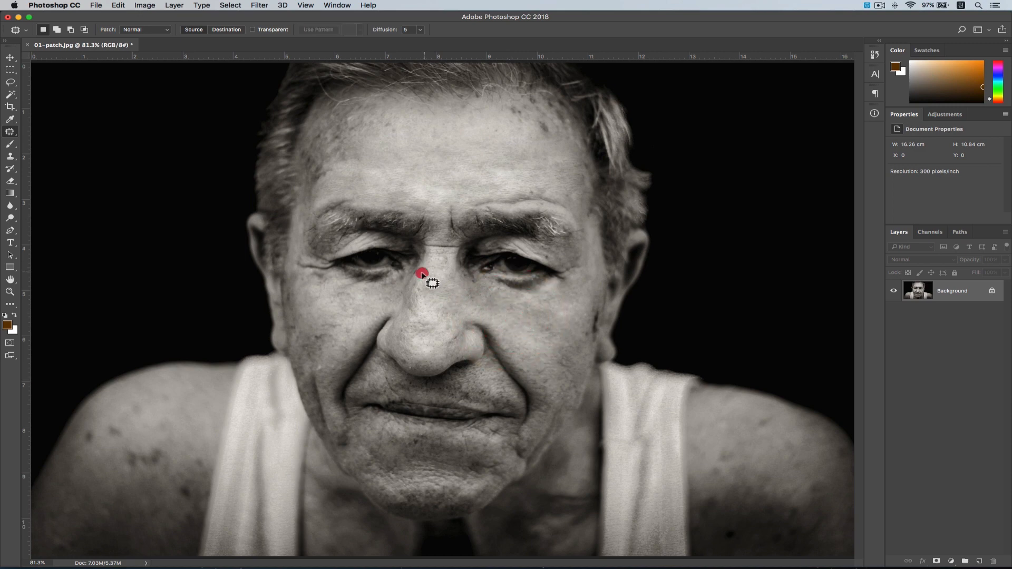
mouse_move(423, 274)
left_mouse_down()
mouse_move(434, 295)
mouse_move(436, 279)
mouse_move(425, 272)
mouse_move(433, 325)
mouse_move(435, 283)
mouse_move(439, 313)
mouse_move(447, 282)
left_mouse_up()
left_click_drag(444, 296, 439, 339)
left_click(470, 310)
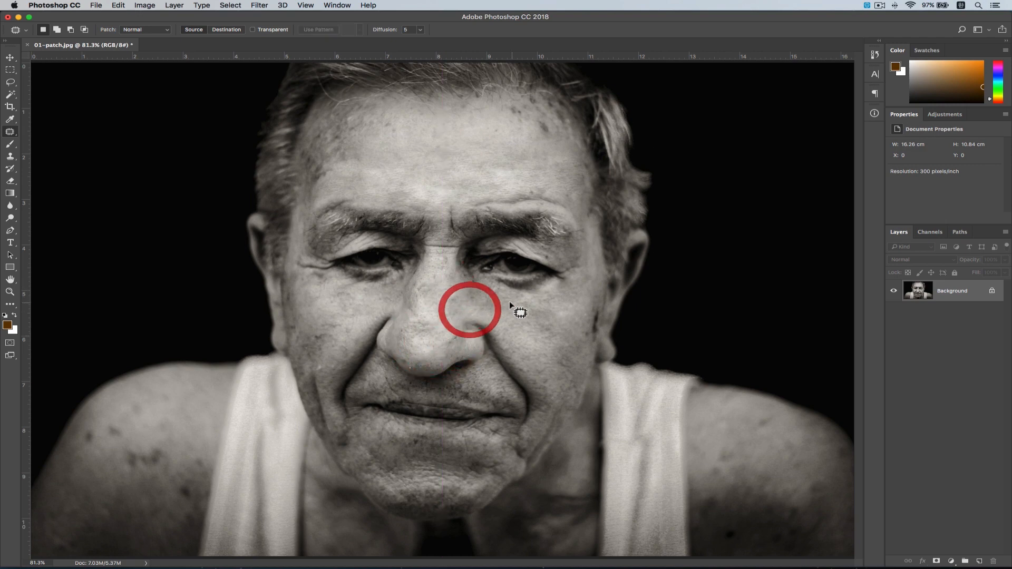
Patch the shadow between the nose and the right cheek with adjacent cheek skin.
mouse_move(473, 290)
left_mouse_down()
mouse_move(468, 302)
mouse_move(472, 291)
mouse_move(506, 315)
left_mouse_up()
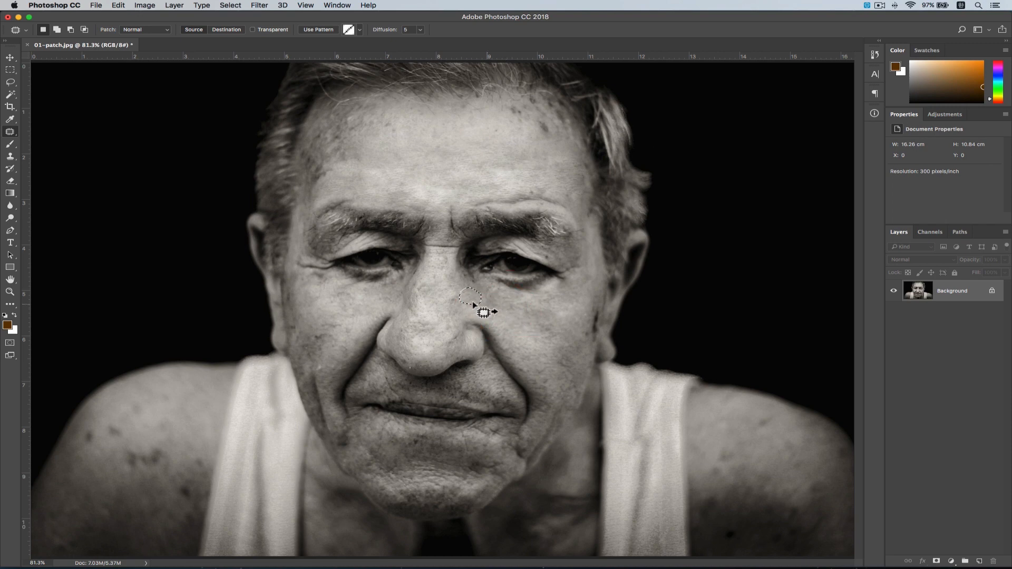
left_click(472, 298)
Patch the uneven skin above both eyebrows with smooth skin from higher on the forehead.
mouse_move(488, 194)
left_mouse_down()
mouse_move(469, 207)
mouse_move(559, 206)
mouse_move(485, 190)
mouse_move(529, 169)
mouse_move(563, 194)
mouse_move(549, 204)
mouse_move(576, 214)
mouse_move(543, 182)
left_mouse_up()
left_click(562, 209)
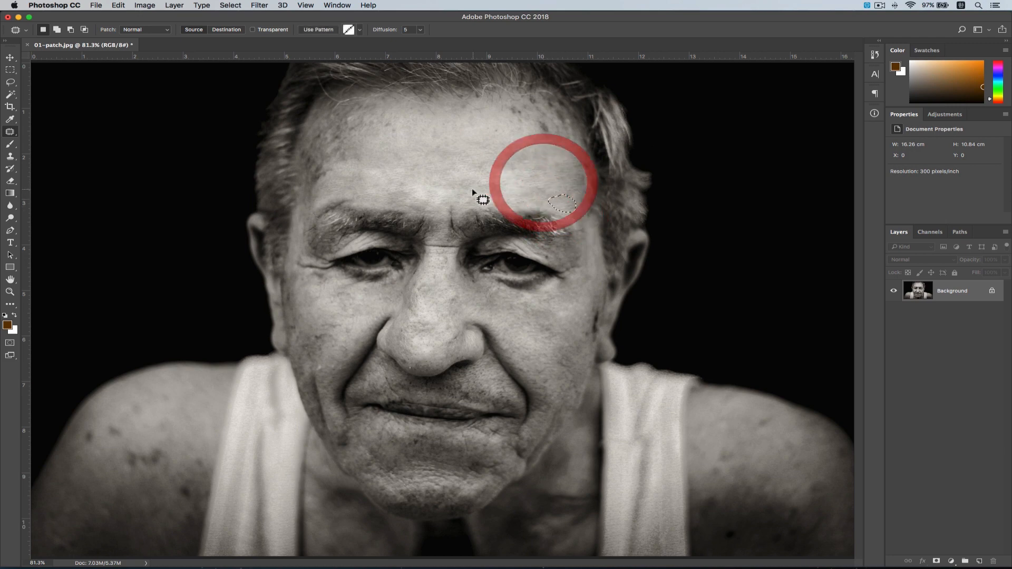
left_click(469, 189)
mouse_move(356, 191)
left_mouse_down()
mouse_move(314, 210)
mouse_move(358, 204)
left_mouse_up()
mouse_move(350, 199)
left_mouse_down()
mouse_move(380, 166)
mouse_move(416, 208)
mouse_move(425, 161)
left_mouse_up()
left_click(431, 188)
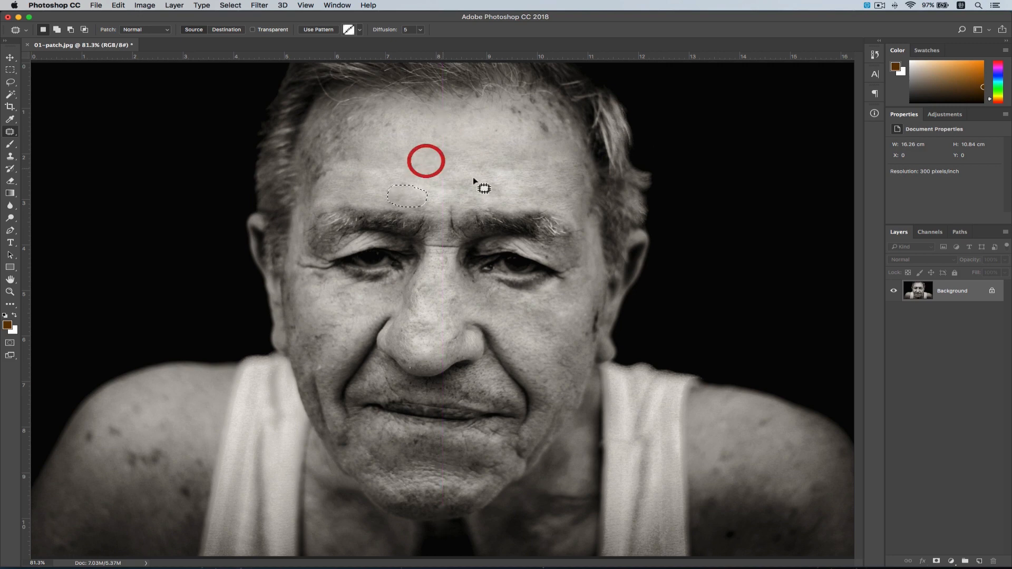
left_click(476, 174)
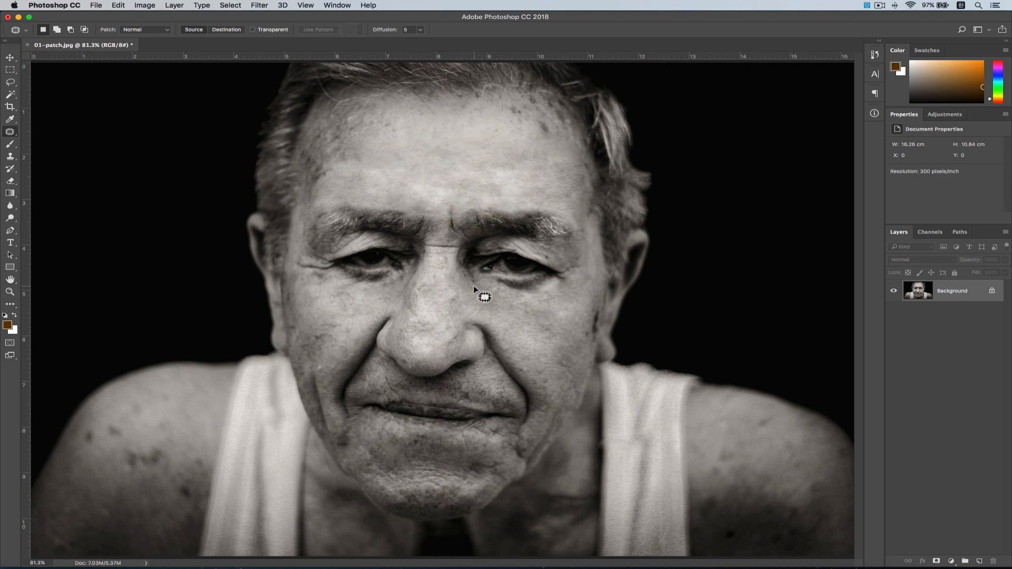
Patch the upper part of the nose with skin from the outer right cheek.
mouse_move(445, 292)
left_mouse_down()
mouse_move(452, 310)
mouse_move(464, 287)
mouse_move(448, 296)
mouse_move(520, 305)
mouse_move(576, 350)
mouse_move(571, 341)
left_mouse_up()
left_click(570, 342)
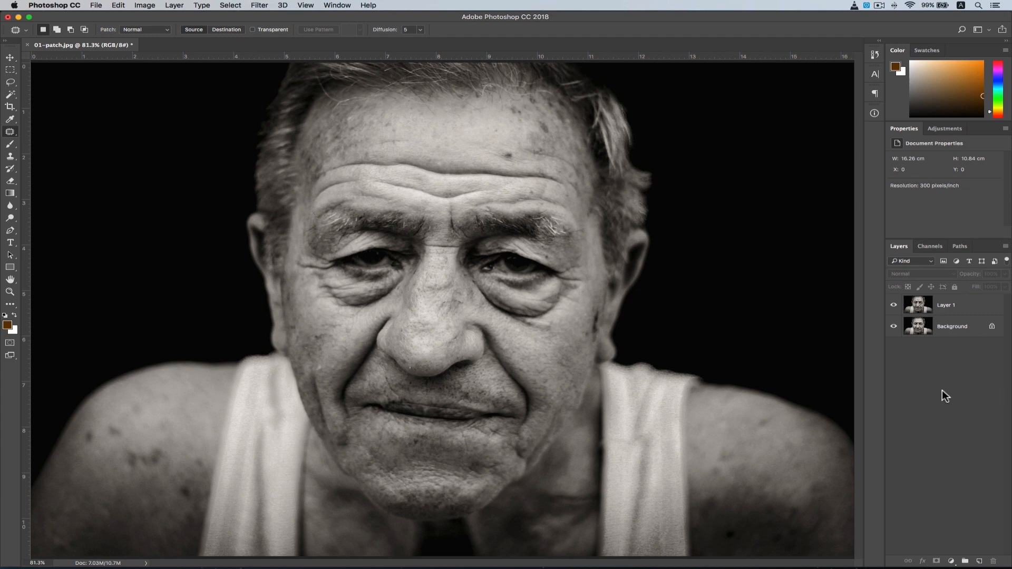
Compare the original portrait on Layer 1 with the retouched Background by repeatedly hiding and showing Layer 1.
left_click(894, 306)
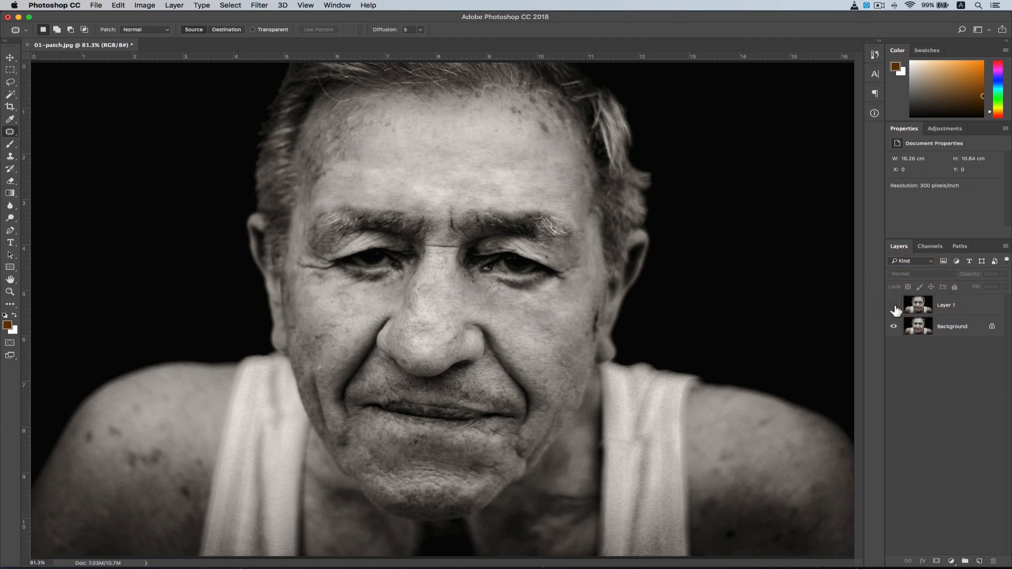
left_click(932, 387)
left_click(894, 306)
left_click(895, 307)
left_click(894, 306)
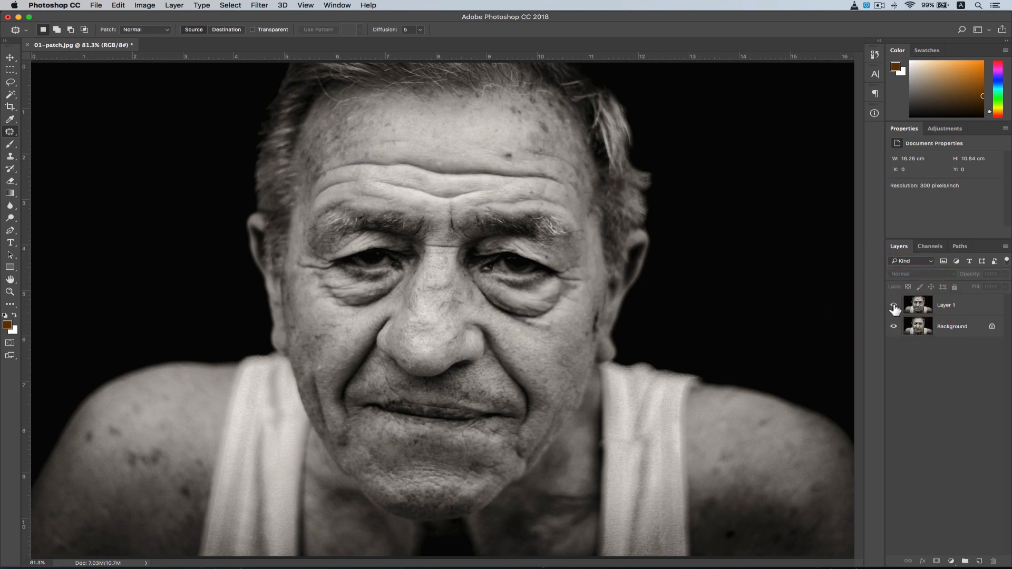
left_click(895, 308)
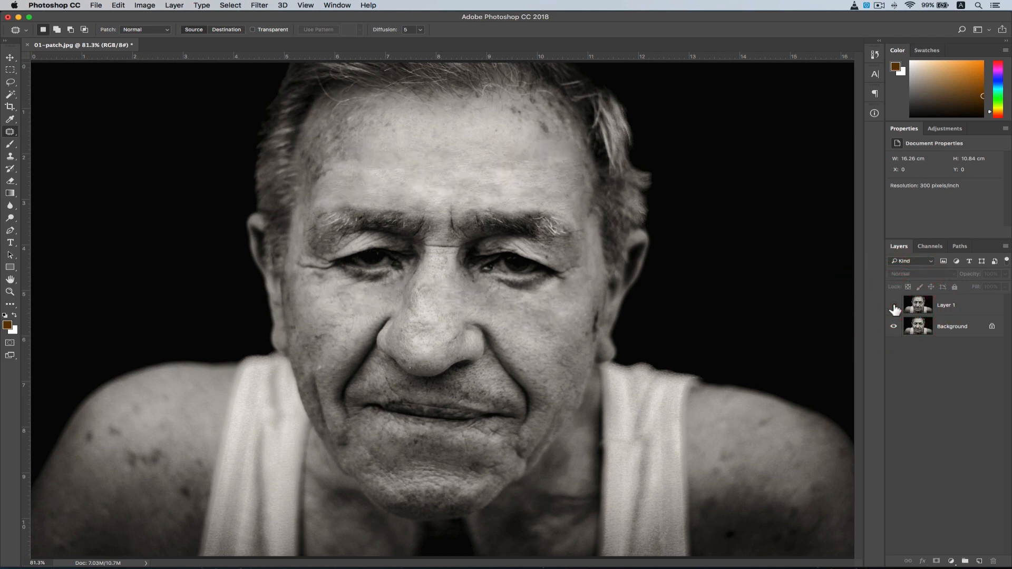
left_click(895, 307)
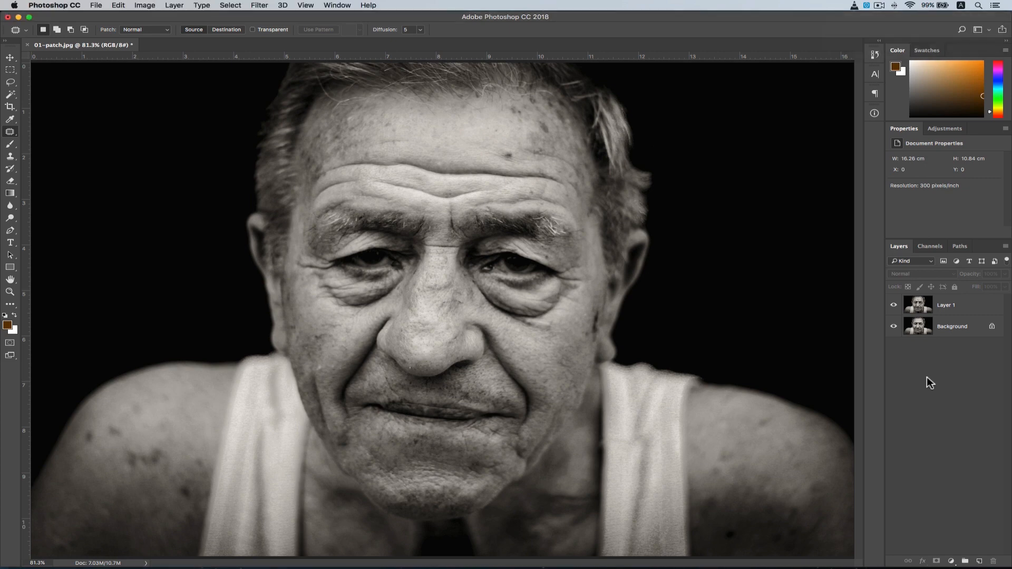
On Layer 1, try to patch the central part of the upper forehead crease in short segments with nearby forehead skin.
left_click(961, 306)
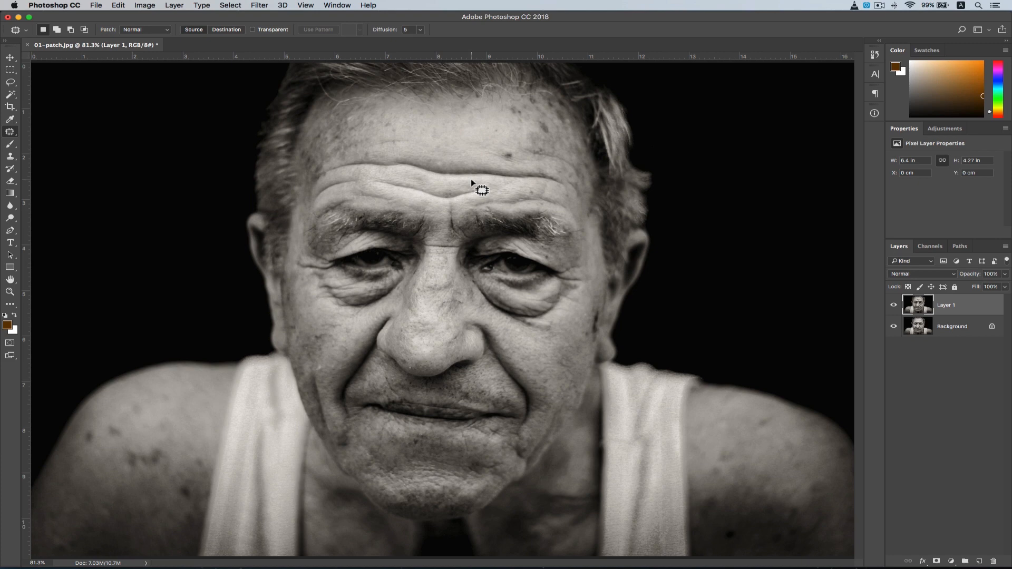
mouse_move(470, 180)
left_mouse_down()
mouse_move(433, 171)
mouse_move(482, 167)
mouse_move(470, 181)
left_mouse_up()
left_click_drag(461, 176, 403, 175)
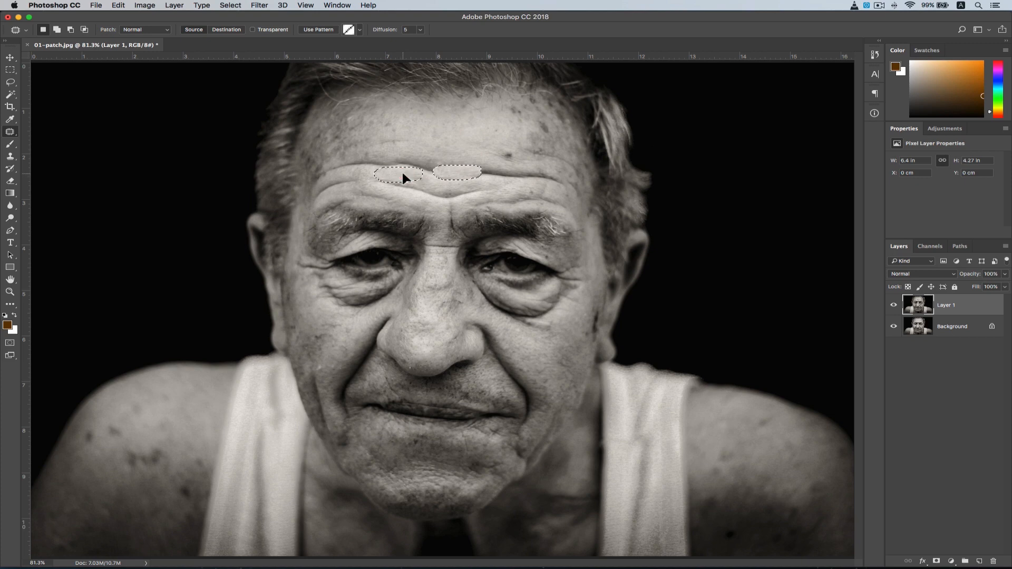
left_click_drag(404, 177, 403, 172)
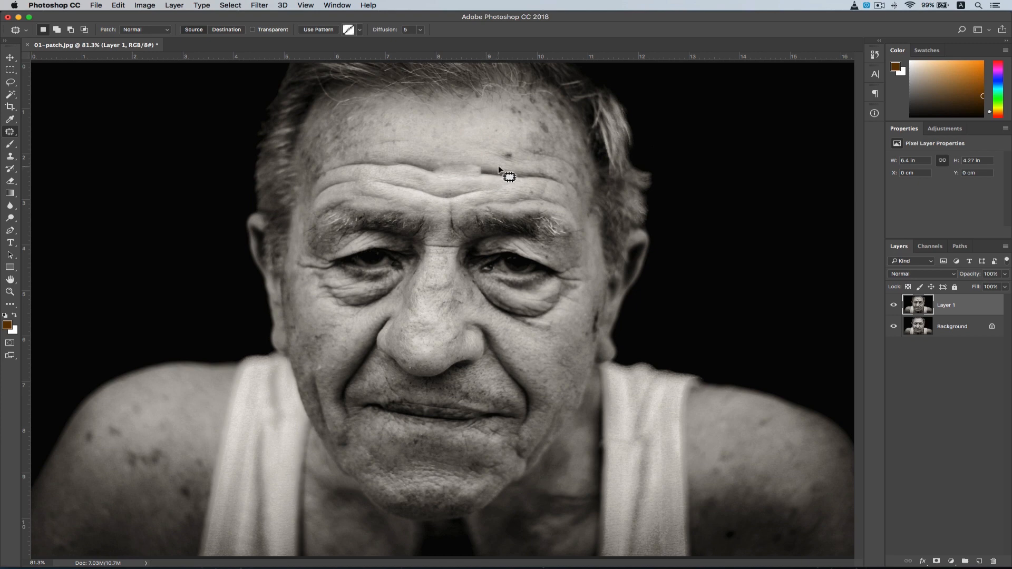
mouse_move(498, 166)
left_mouse_down()
mouse_move(471, 176)
mouse_move(482, 182)
mouse_move(518, 172)
mouse_move(500, 166)
mouse_move(501, 176)
mouse_move(454, 183)
left_mouse_up()
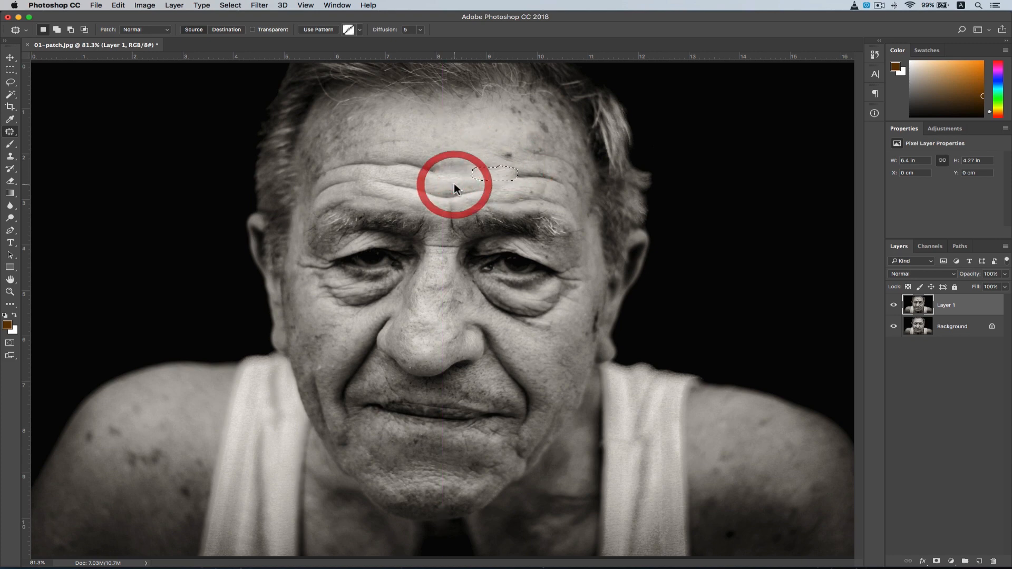
left_click(525, 188)
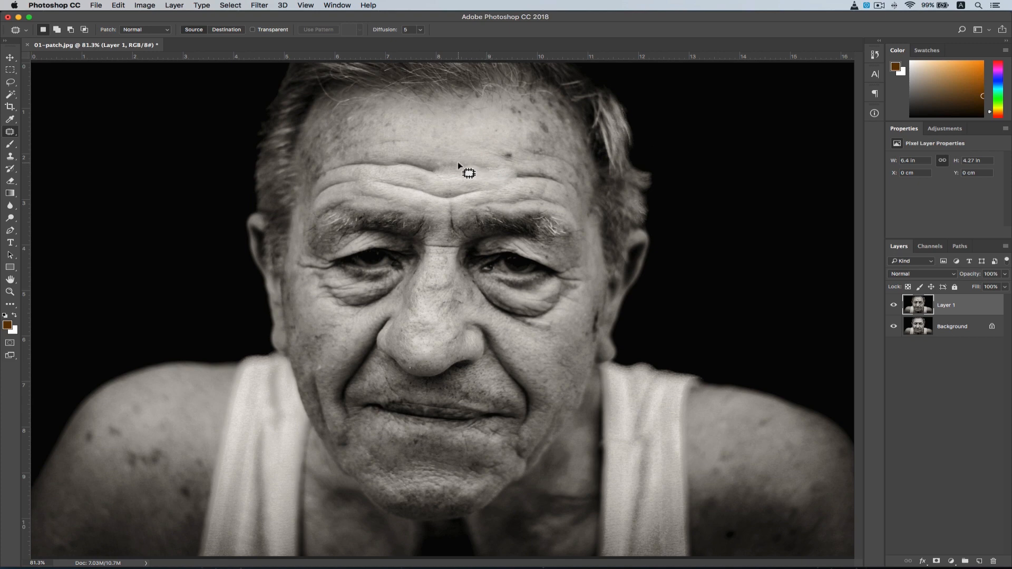
mouse_move(466, 158)
left_mouse_down()
mouse_move(446, 167)
mouse_move(493, 168)
mouse_move(463, 158)
mouse_move(443, 177)
left_mouse_up()
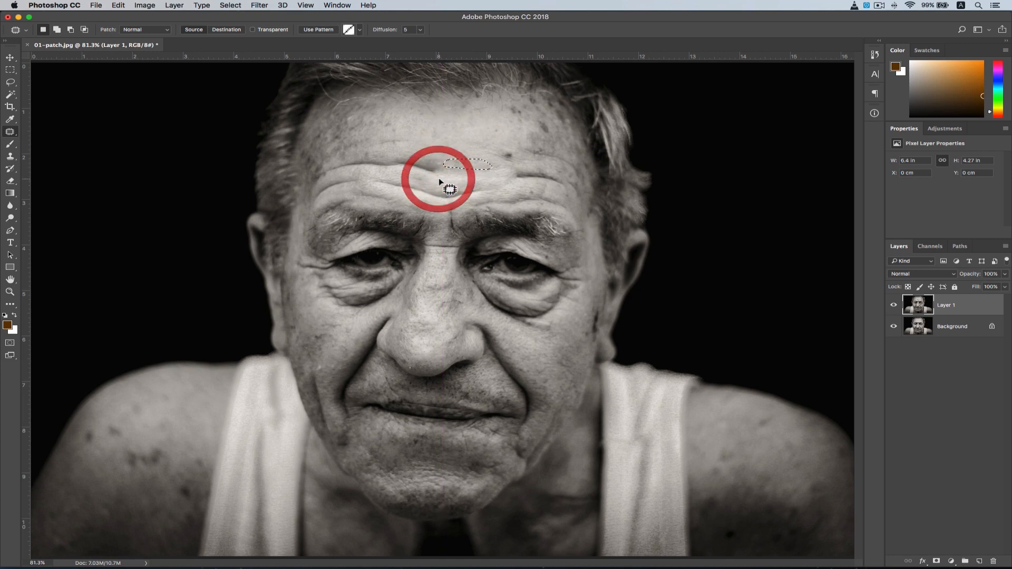
left_click(512, 172)
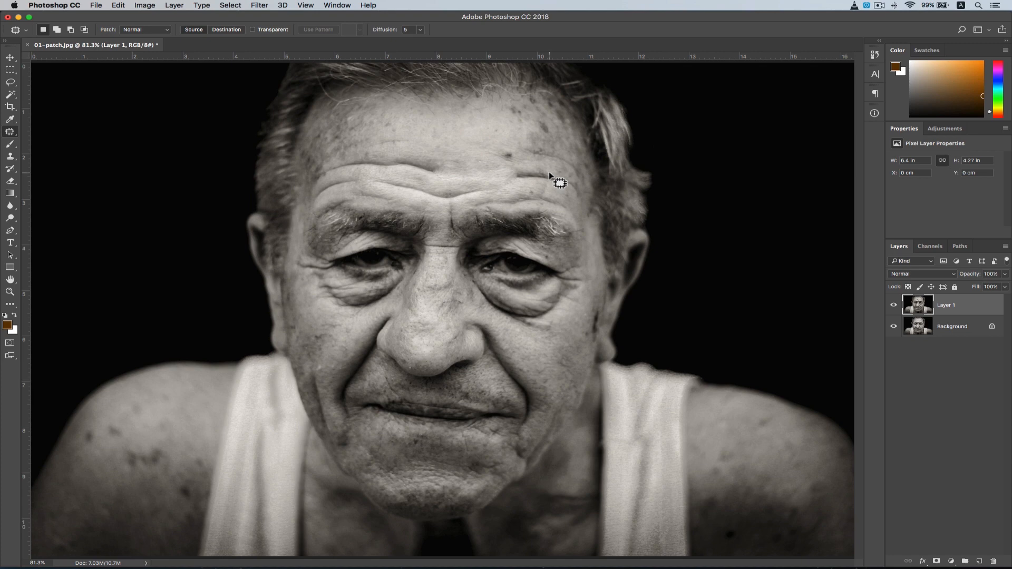
Undo the trial forehead patches on Layer 1 and clear the selection.
key("alt+super+z")
key("alt+super+z")
key("alt+super+z")
key("alt+super+z")
key("alt+super+z")
key("alt+super+z")
key("alt+super+z")
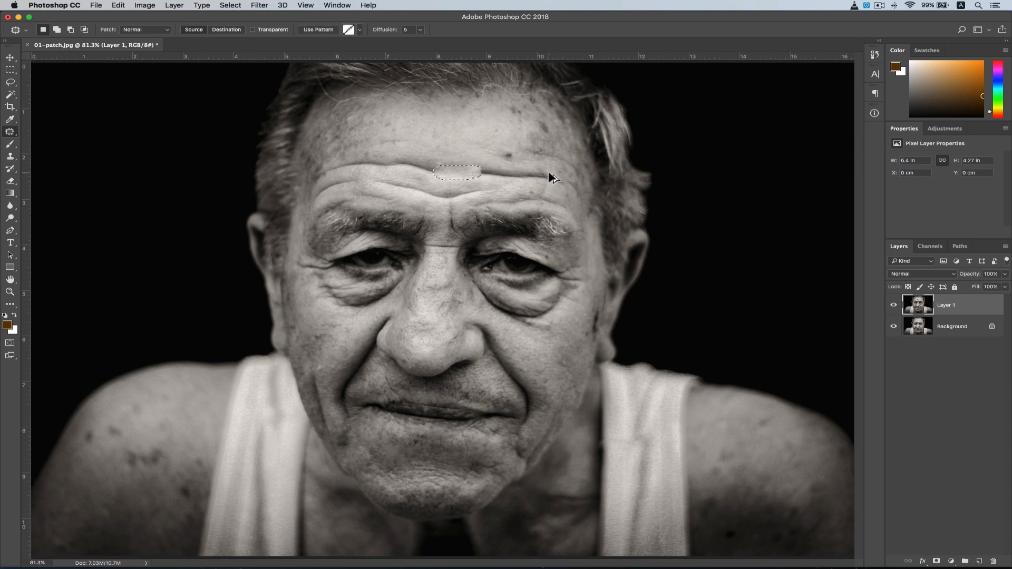
left_click(555, 171)
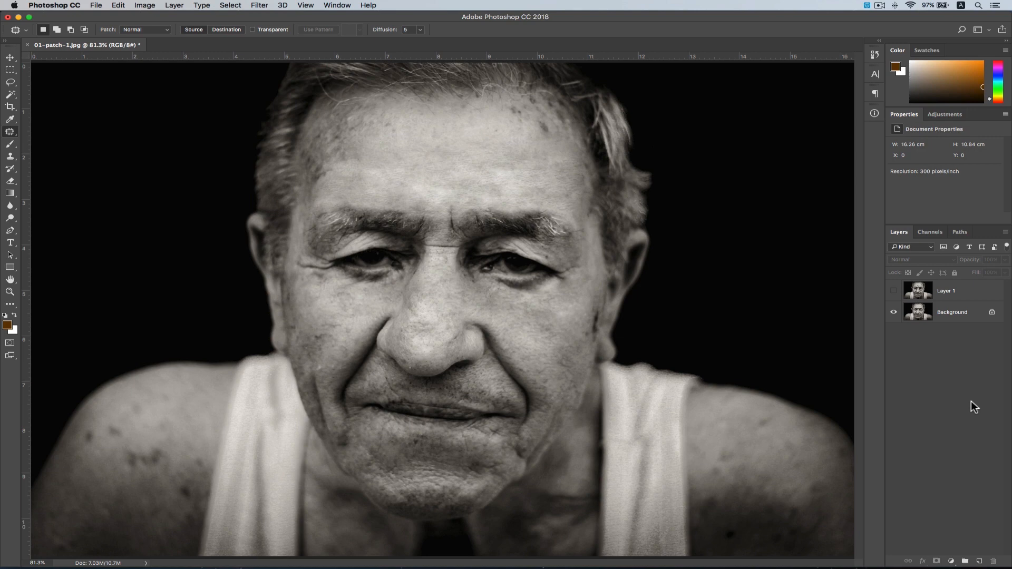
Set the Patch tool to Destination mode and outline the lower central forehead wrinkle on the visible Layer 1.
left_click(894, 291)
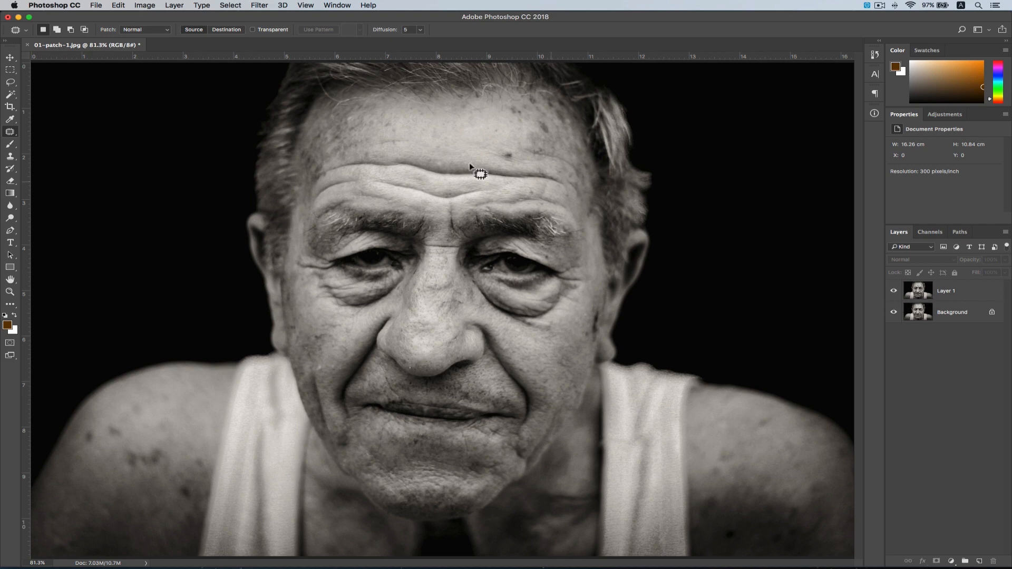
left_click(226, 29)
mouse_move(391, 175)
left_mouse_down()
mouse_move(370, 175)
mouse_move(413, 200)
mouse_move(472, 197)
mouse_move(500, 183)
mouse_move(389, 180)
left_mouse_up()
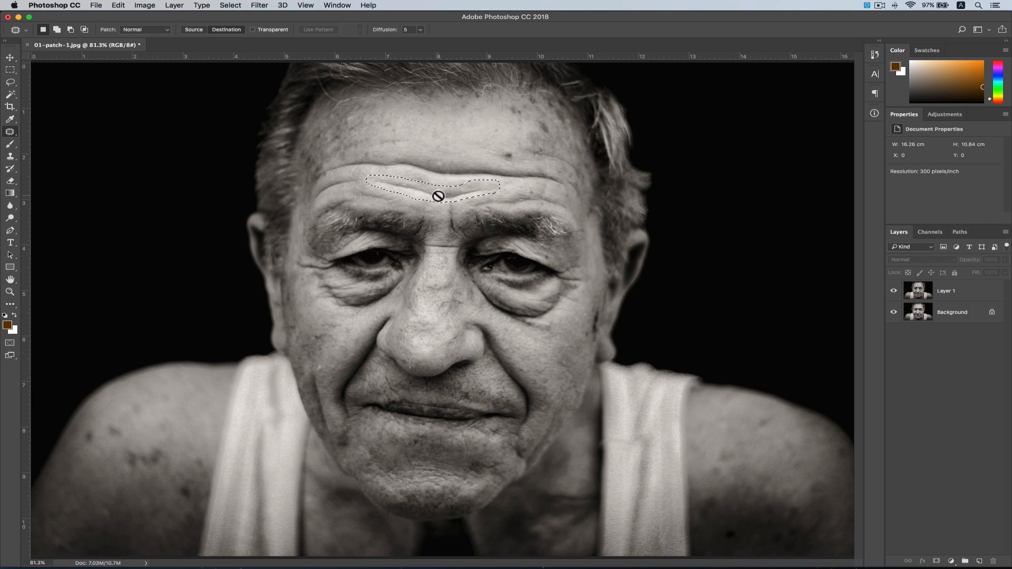
left_click(956, 292)
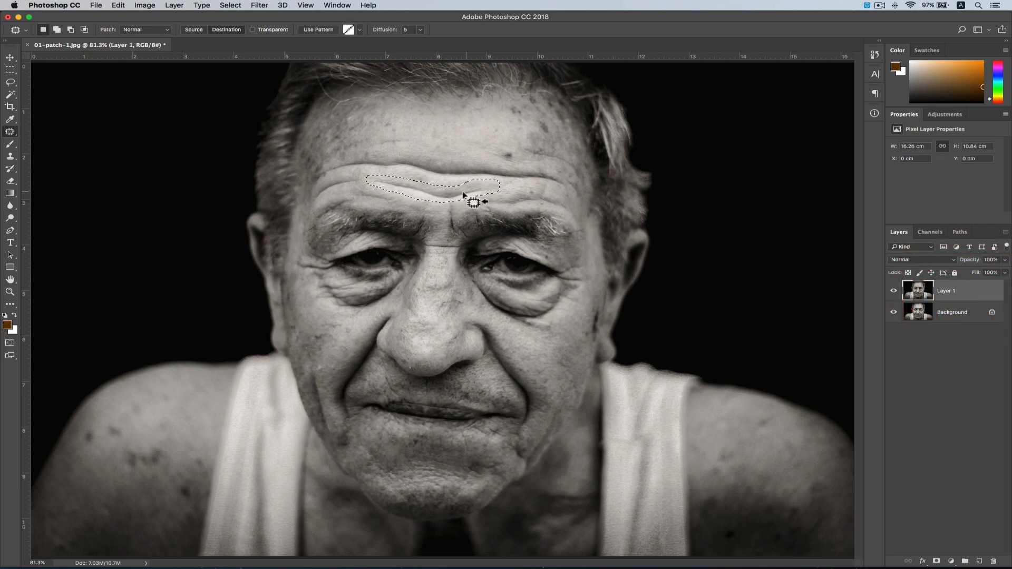
Copy the outlined wrinkle onto two successively higher areas of the forehead, then deselect it.
left_click_drag(441, 192, 448, 158)
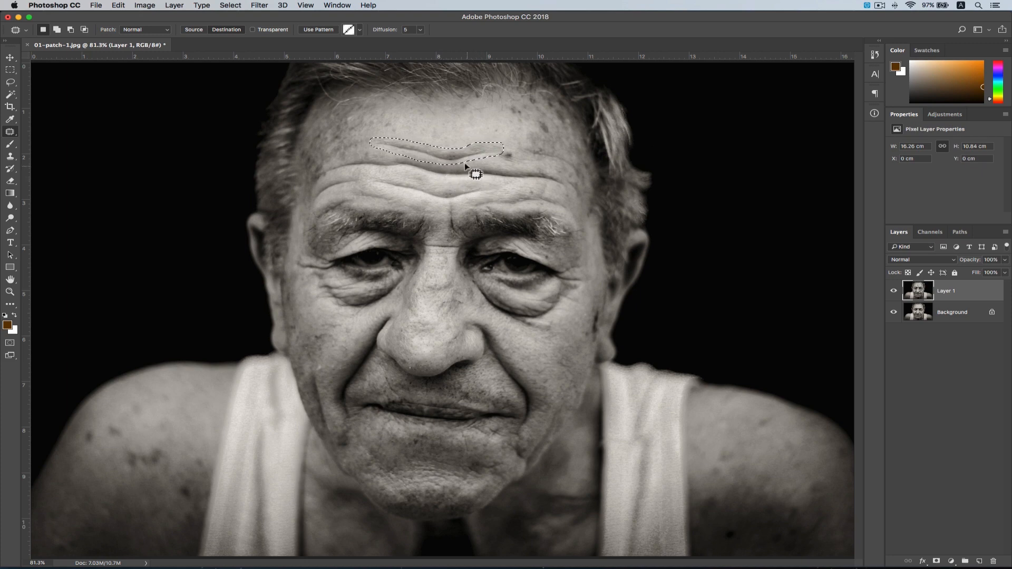
left_click(451, 157)
left_click_drag(451, 157, 457, 140)
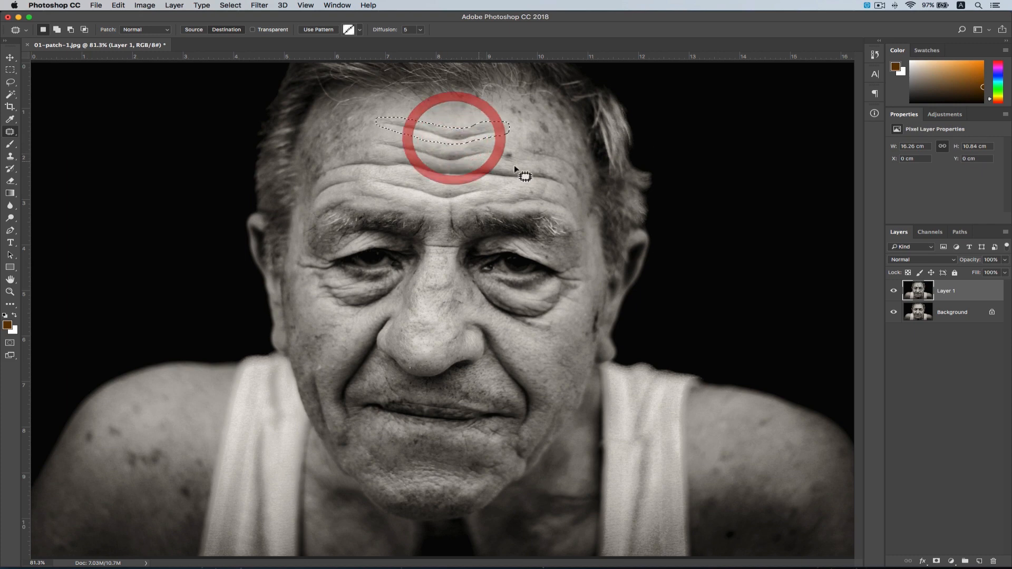
left_click(517, 169)
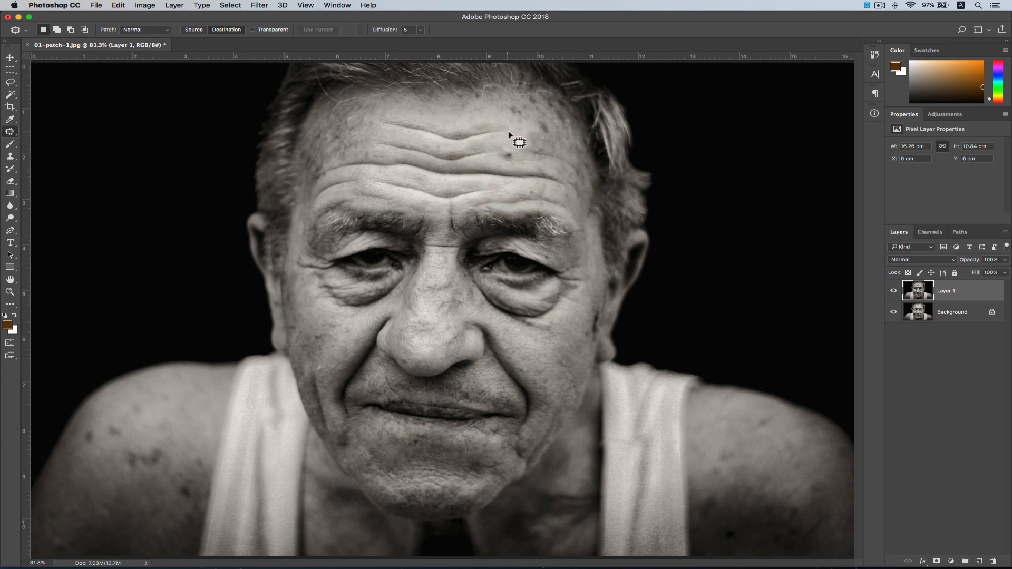
Blend the edges of the uppermost copied wrinkle using patches of smooth forehead skin.
mouse_move(509, 133)
left_mouse_down()
mouse_move(502, 121)
mouse_move(506, 135)
mouse_move(511, 121)
mouse_move(491, 118)
left_mouse_up()
left_click(522, 138)
mouse_move(388, 121)
left_mouse_down()
mouse_move(385, 112)
mouse_move(433, 123)
mouse_move(490, 115)
mouse_move(506, 126)
mouse_move(494, 115)
left_mouse_up()
left_click_drag(495, 120, 459, 120)
left_click(513, 138)
Select the Background layer and compare it with Layer 1 by toggling Layer 1's visibility, including at 100% zoom.
left_click(958, 312)
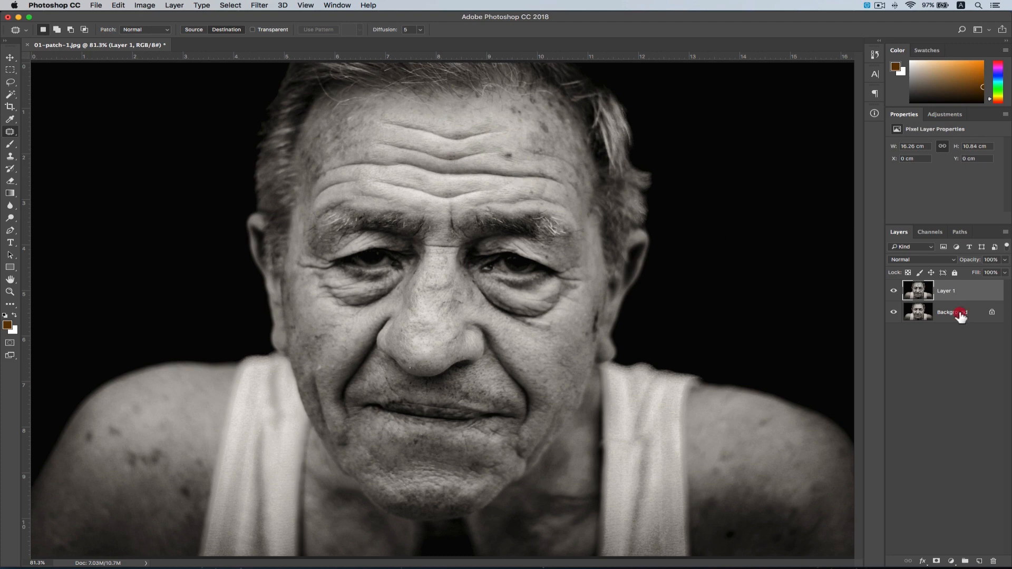
left_click(894, 291)
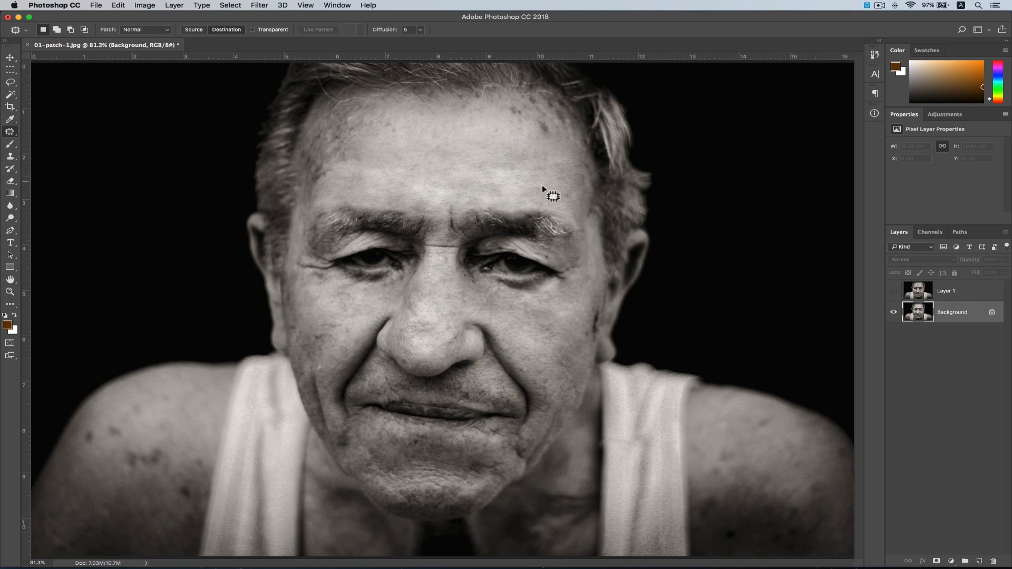
left_click(894, 291)
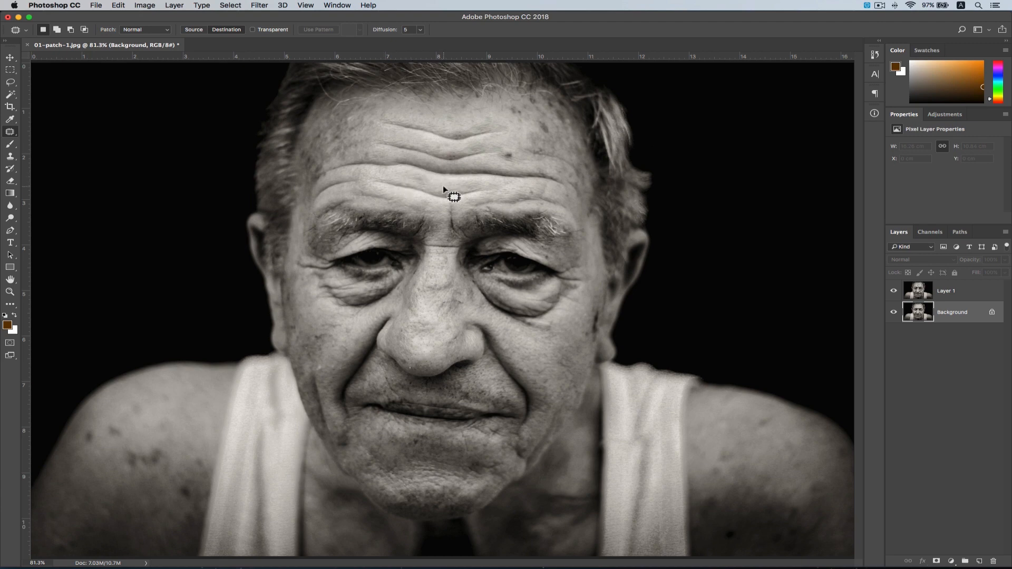
key("super+1")
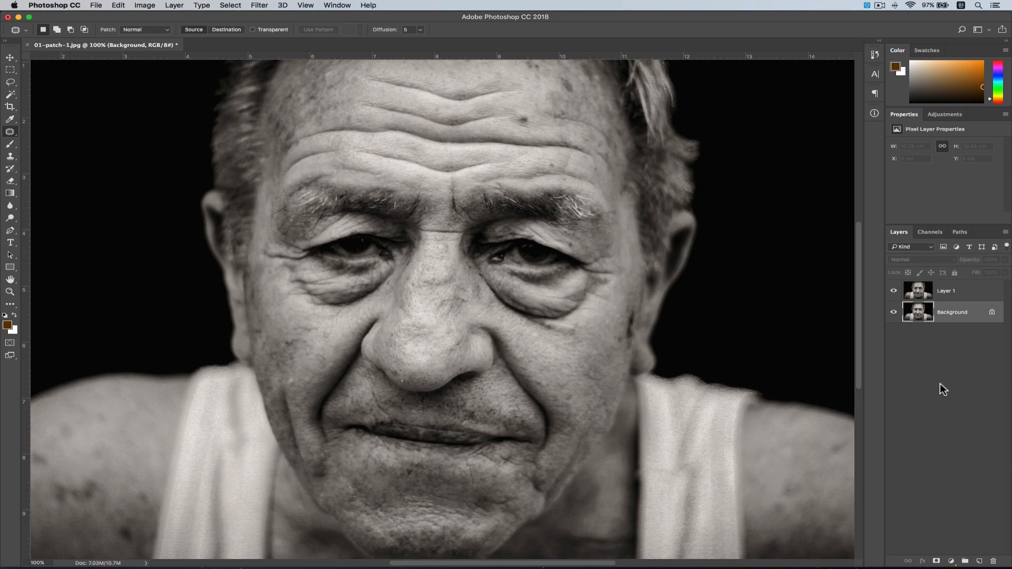
left_click(894, 290)
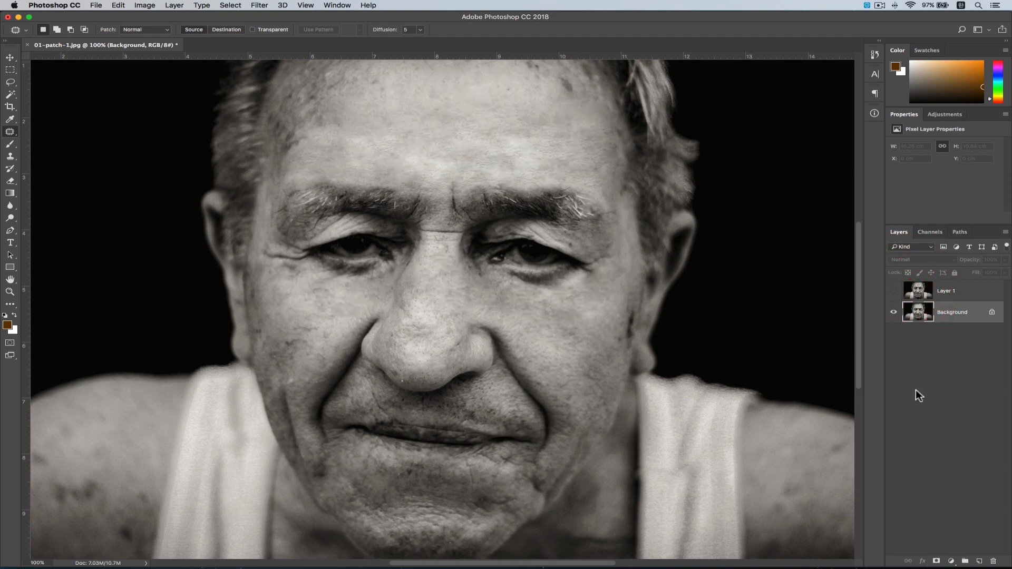